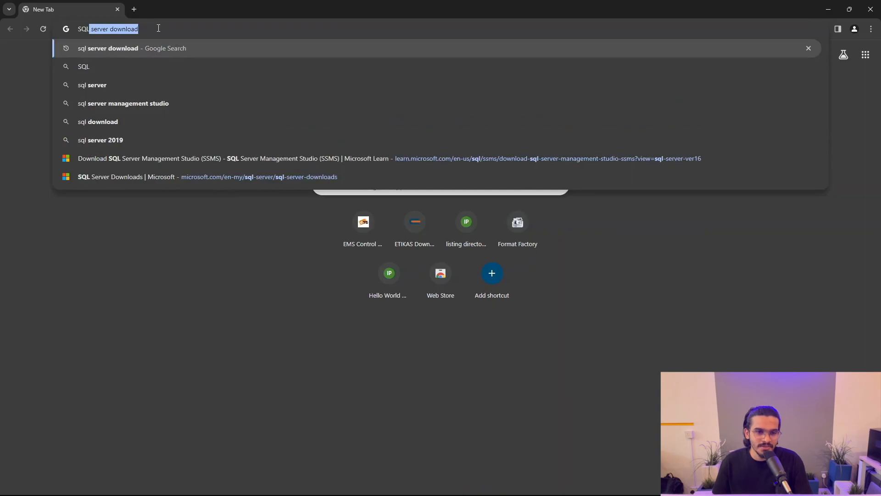
Step: Run a Google search for 'sql server download' using the autocomplete suggestion
{"action": "key", "text": "Right"}
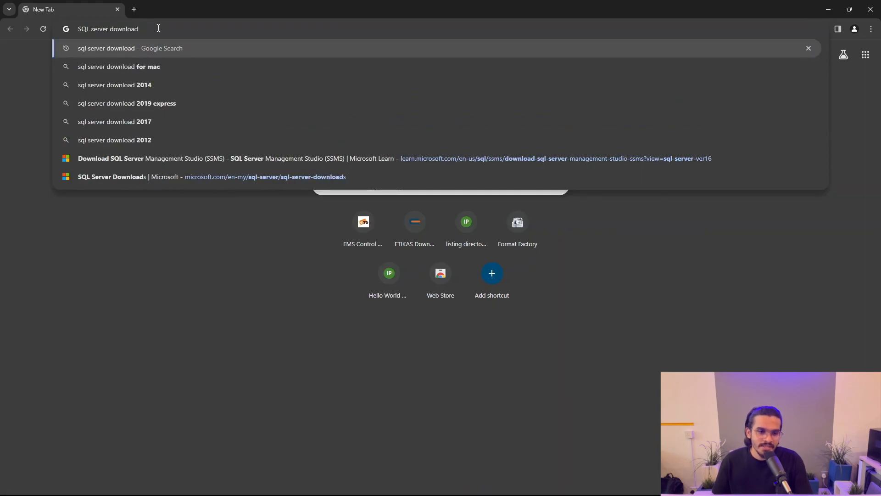
{"action": "key", "text": "Return"}
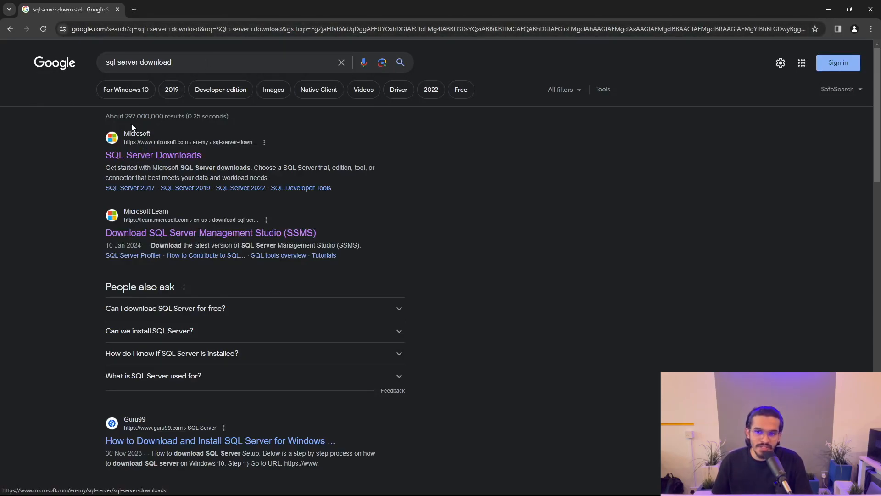
Step: Download SQL2022-SSEI-Expr.exe, the free Express edition, from Microsoft's SQL Server Downloads page
{"action": "left_click", "coordinate": [153, 160]}
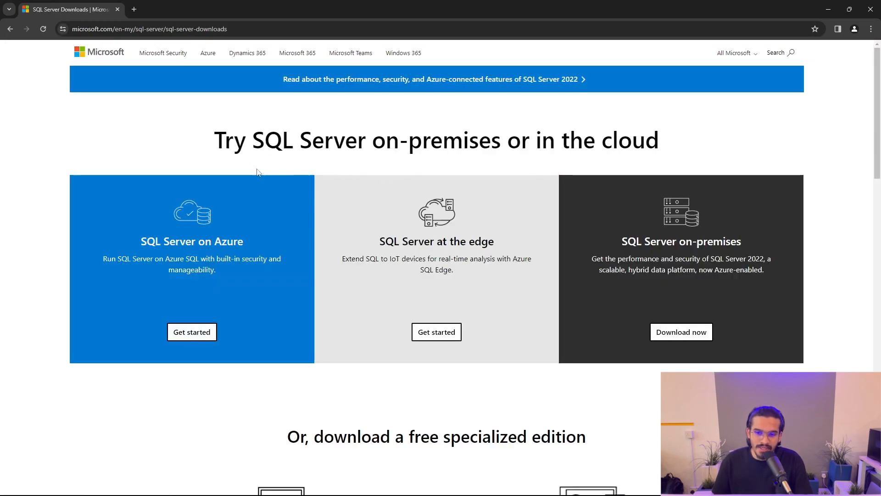
{"action": "scroll", "coordinate": [583, 183], "scroll_direction": "down", "scroll_amount": 6}
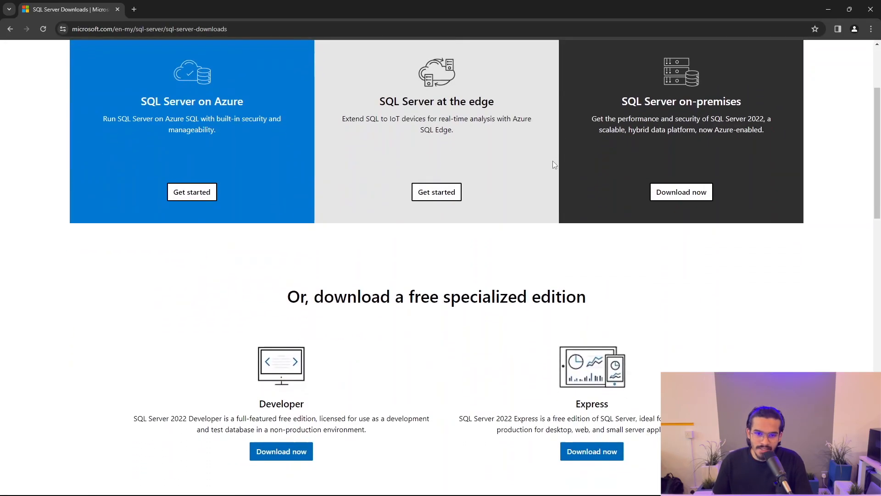
{"action": "scroll", "coordinate": [554, 163], "scroll_direction": "down", "scroll_amount": 1}
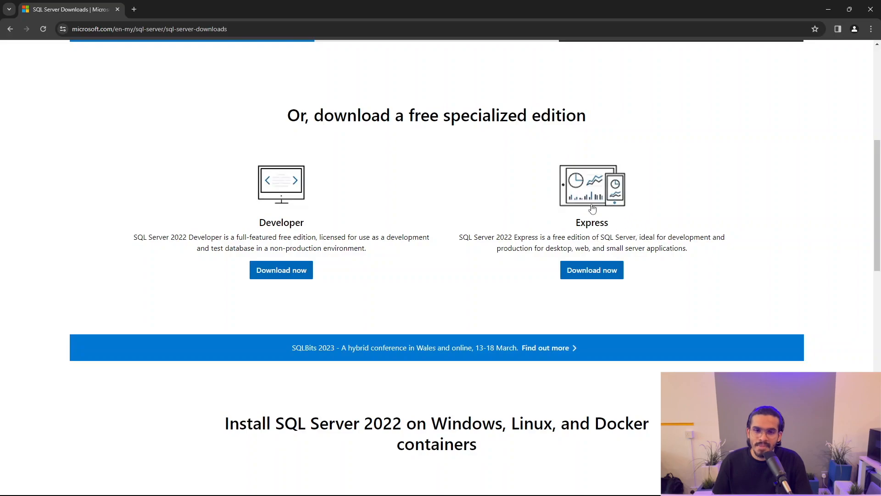
{"action": "left_click", "coordinate": [589, 277]}
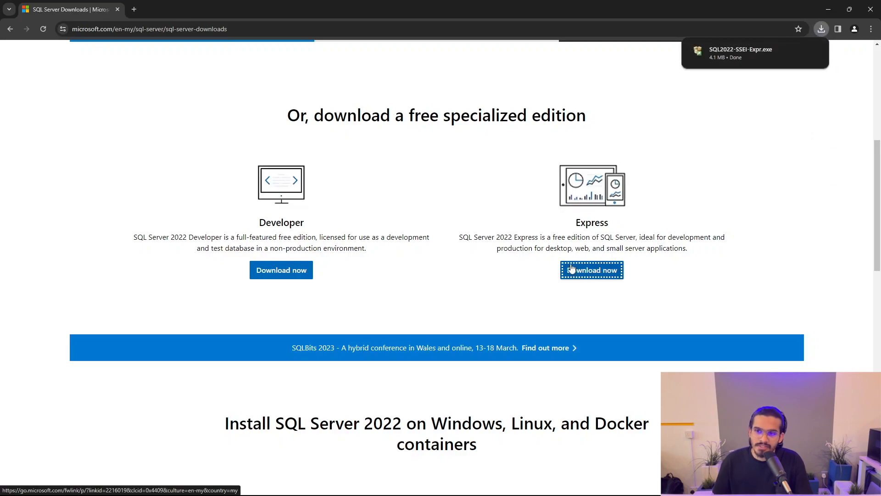
Step: Choose the Custom installation type and download the 278 MB setup media to C:\SQL2022
{"action": "mouse_move", "coordinate": [733, 68]}
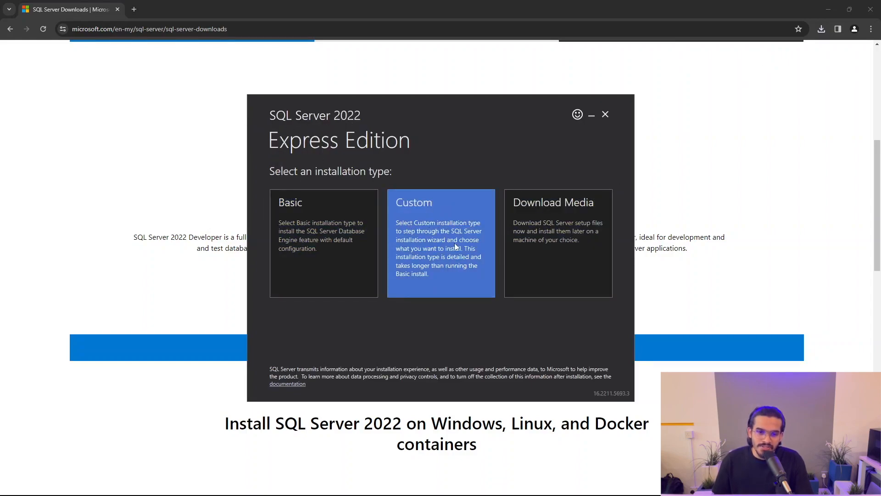
{"action": "left_click", "coordinate": [450, 227]}
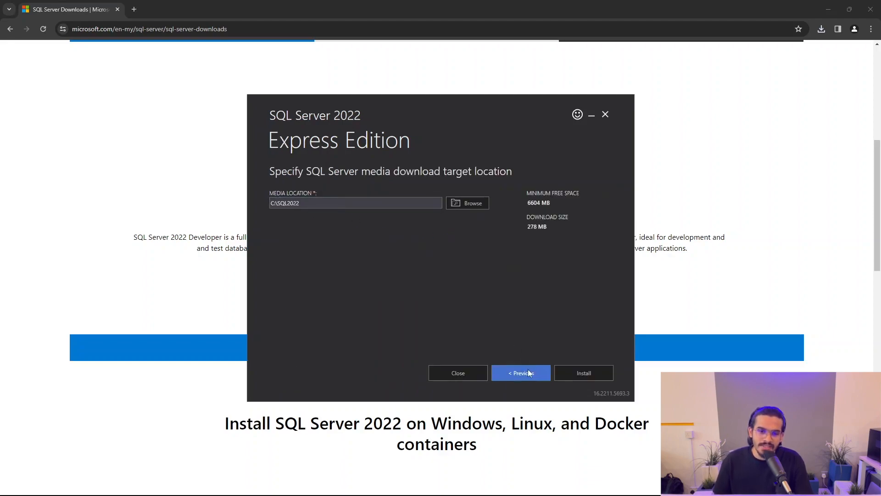
{"action": "left_click", "coordinate": [567, 372]}
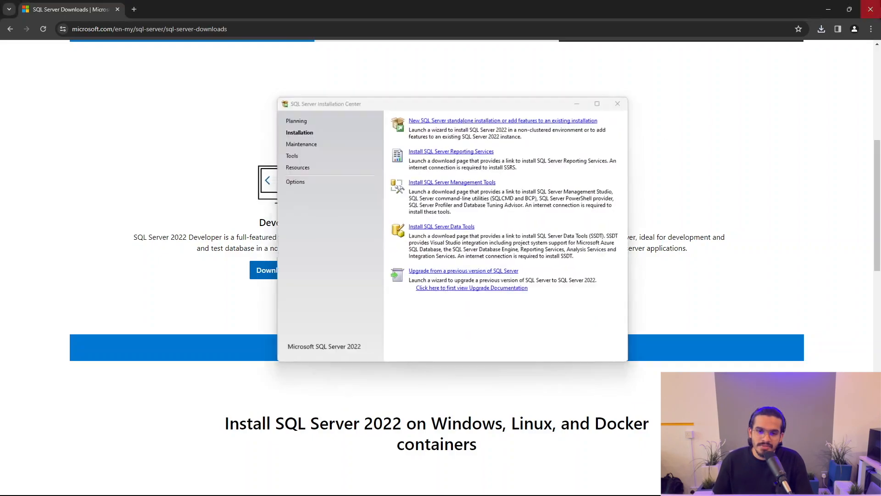
Step: Close Chrome and begin a new standalone SQL Server installation from the Installation page
{"action": "left_click", "coordinate": [872, 9]}
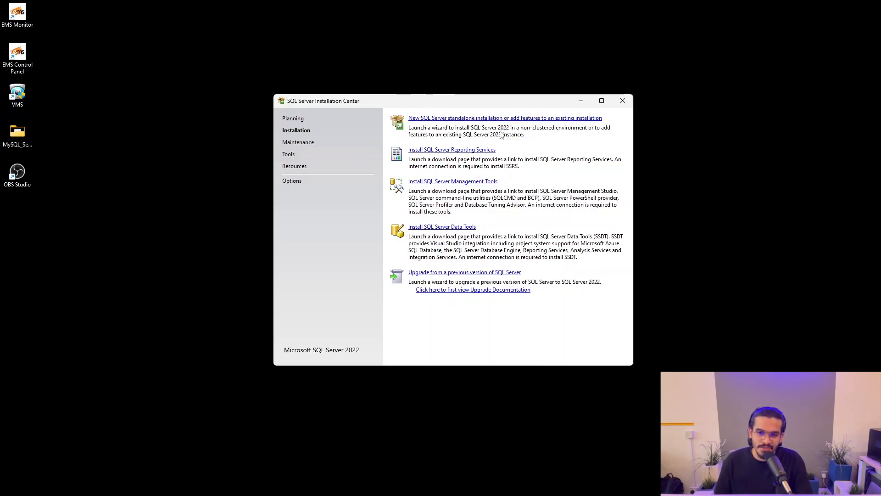
{"action": "left_click", "coordinate": [501, 119]}
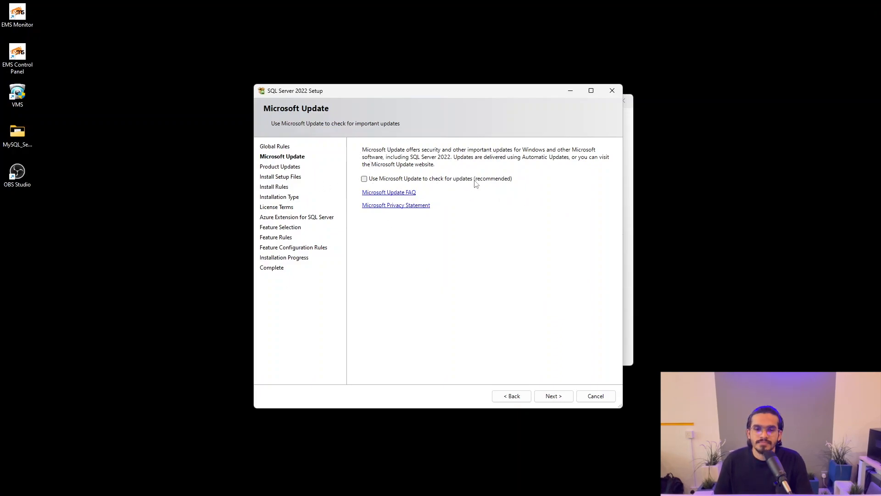
Step: Skip Microsoft Update, keep the new-installation type and tick 'I accept the license terms'
{"action": "left_click", "coordinate": [553, 396]}
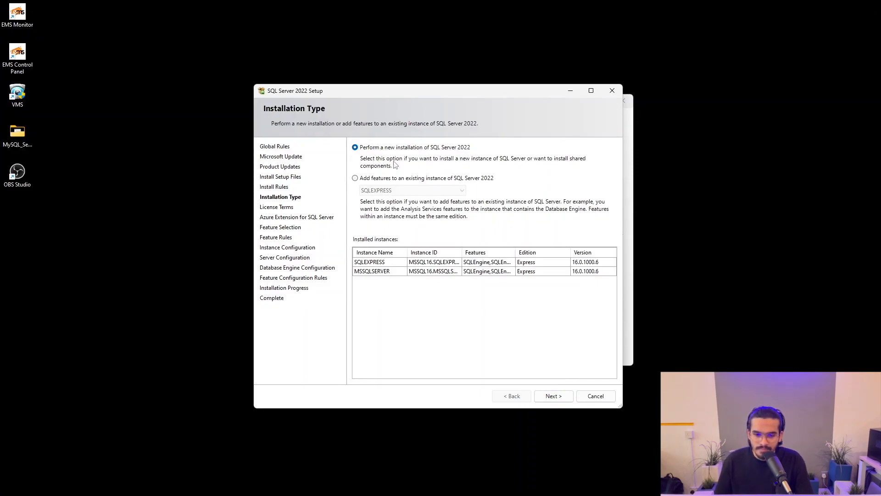
{"action": "left_click", "coordinate": [553, 396]}
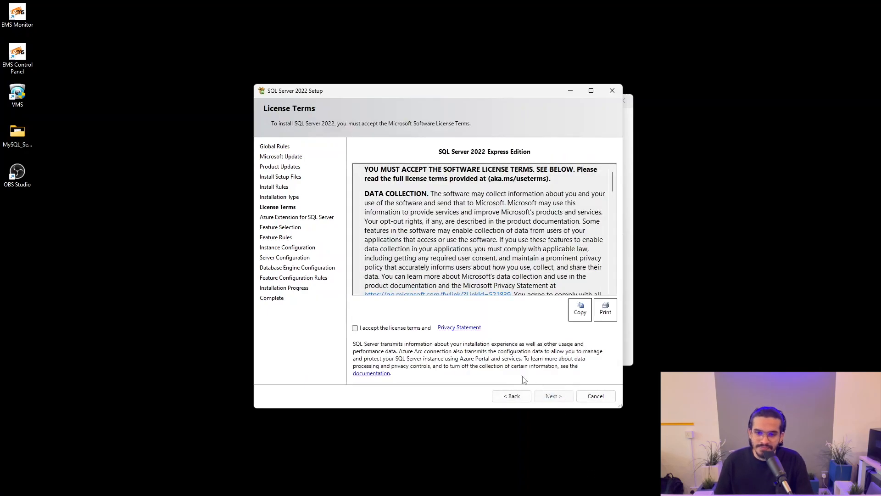
{"action": "scroll", "coordinate": [434, 217], "scroll_direction": "down", "scroll_amount": 15}
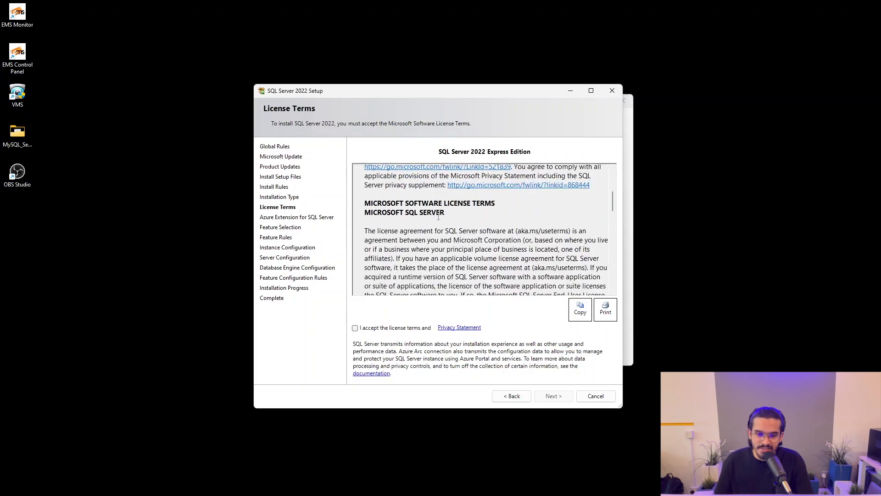
{"action": "scroll", "coordinate": [443, 214], "scroll_direction": "down", "scroll_amount": 5}
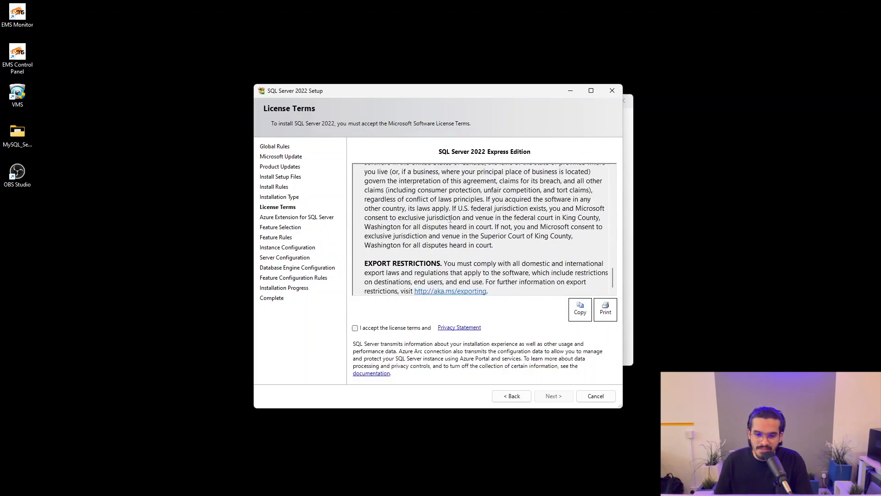
{"action": "left_click", "coordinate": [354, 328]}
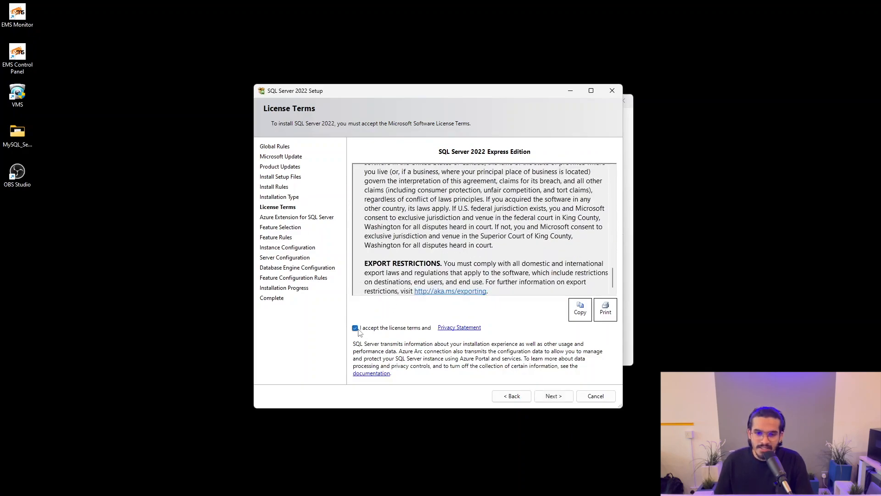
{"action": "left_click", "coordinate": [554, 396]}
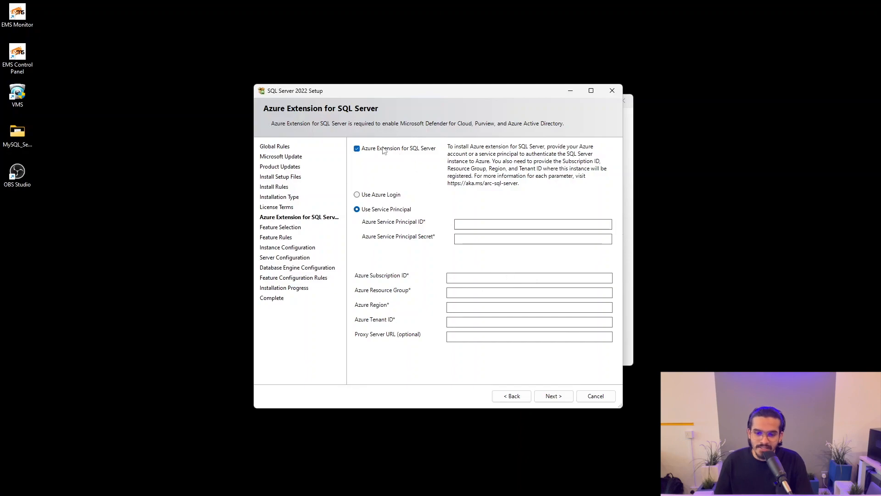
Step: Untick Azure Extension and keep the Database Engine, Replication, Machine Learning and Full-Text features
{"action": "left_click", "coordinate": [357, 149]}
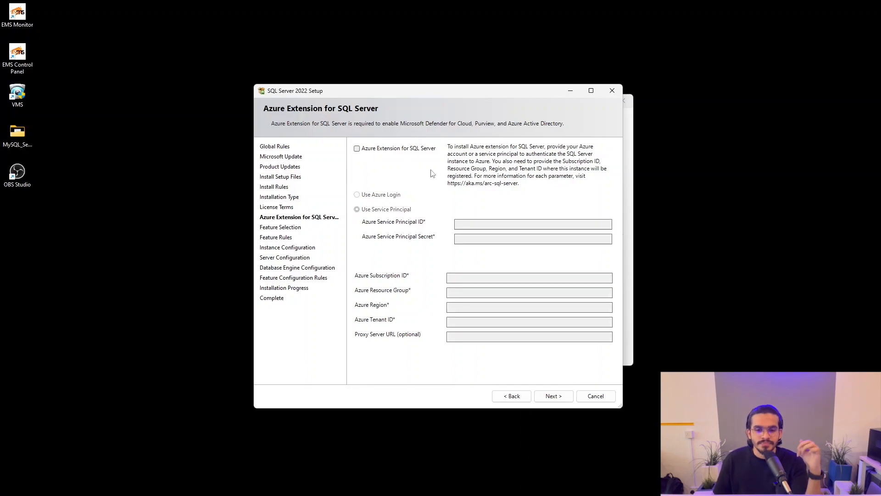
{"action": "left_click", "coordinate": [551, 399]}
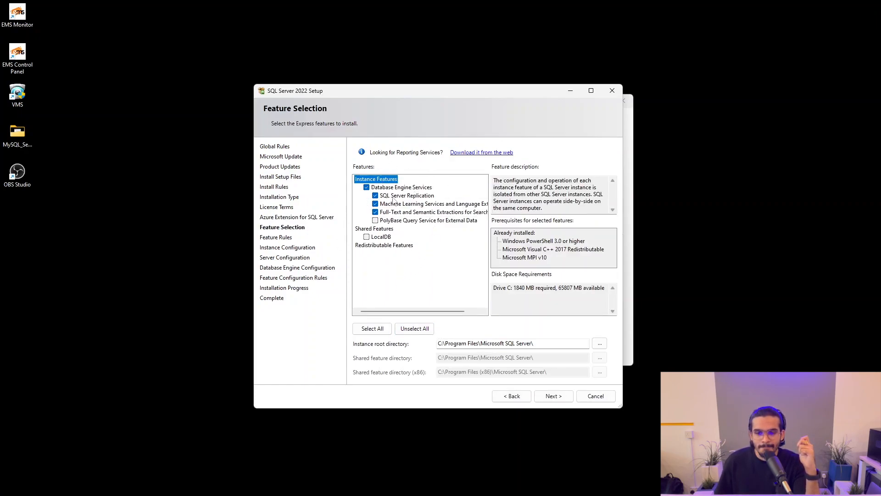
{"action": "left_click", "coordinate": [552, 396]}
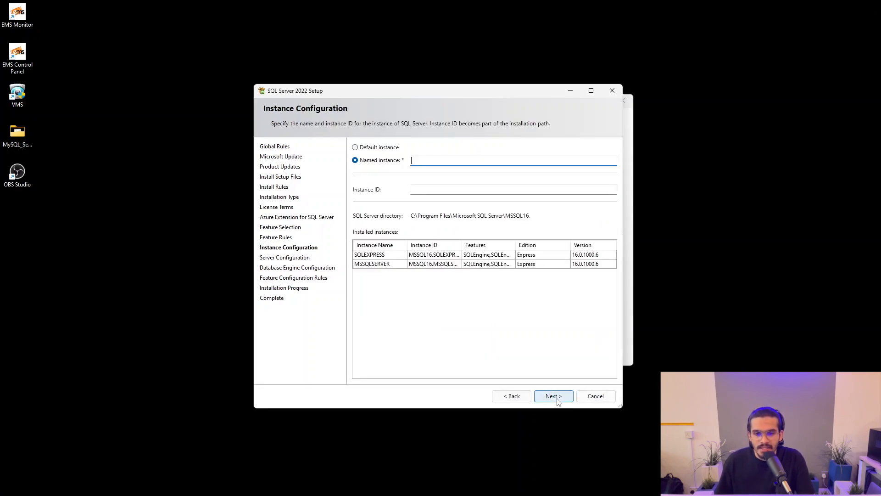
Step: After the default MSSQLSERVER instance is rejected as taken, create a named instance called Localhost
{"action": "left_click", "coordinate": [362, 150]}
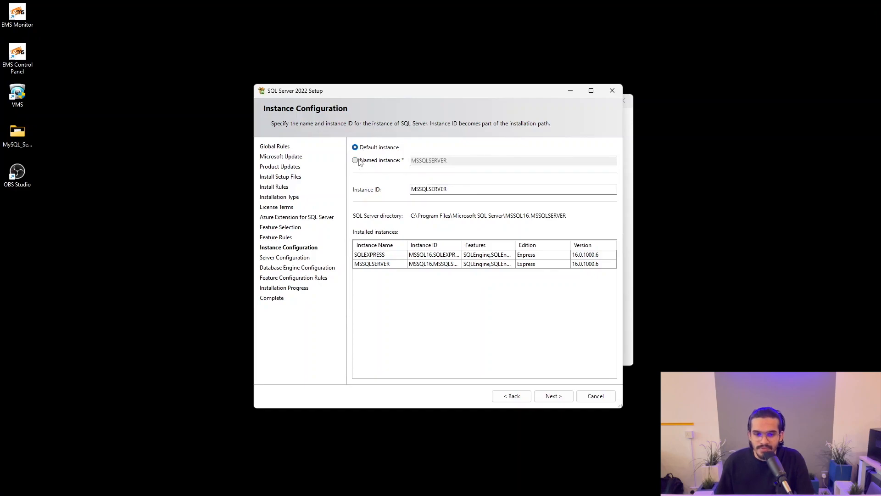
{"action": "left_click", "coordinate": [356, 160]}
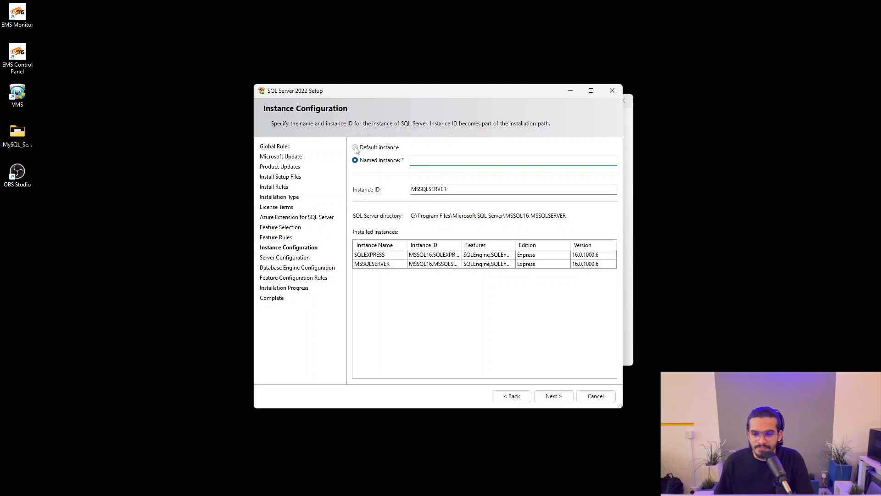
{"action": "left_click", "coordinate": [356, 148]}
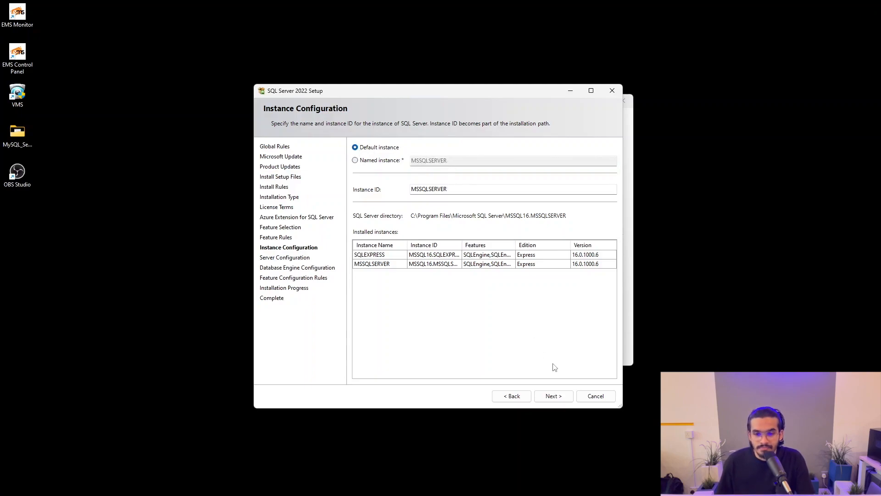
{"action": "left_click", "coordinate": [555, 398]}
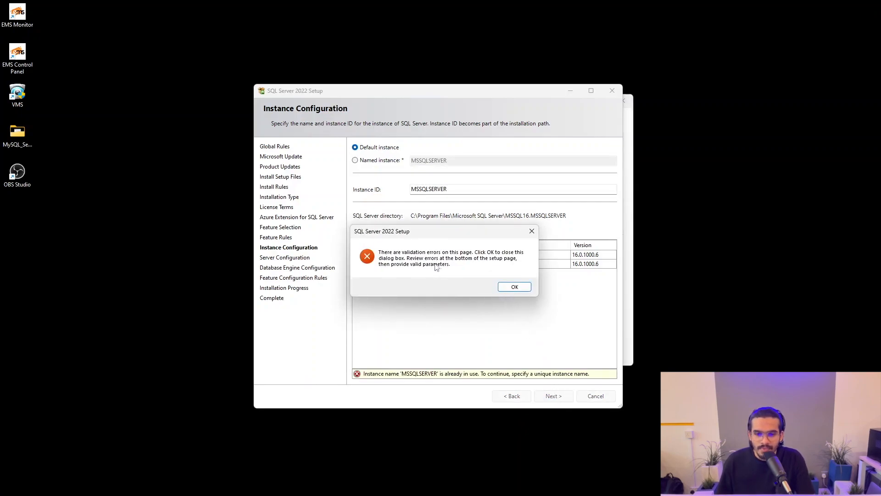
{"action": "left_click", "coordinate": [532, 231]}
{"action": "left_click", "coordinate": [371, 162]}
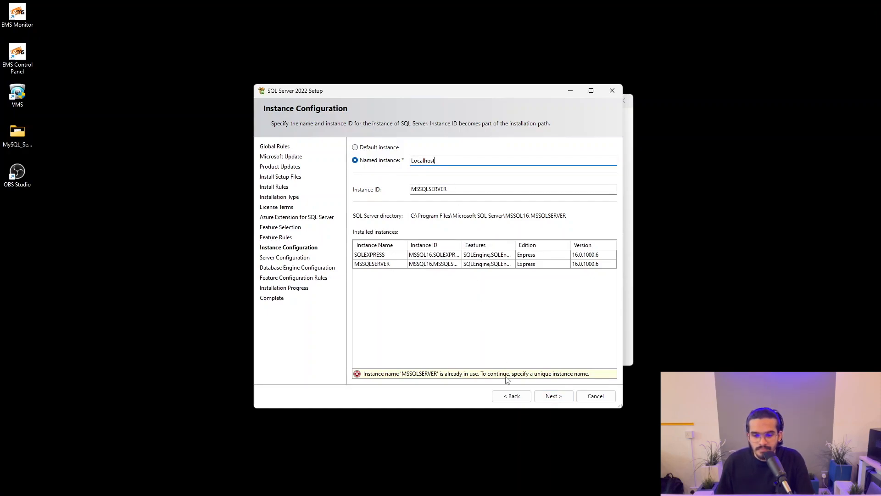
{"action": "left_click", "coordinate": [544, 397]}
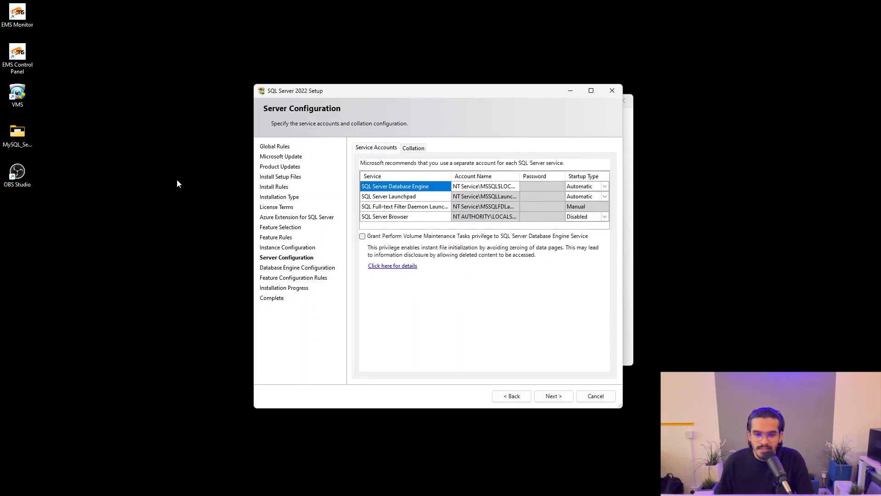
Step: Keep the default service accounts, select Mixed Mode, and enter and confirm the sa password
{"action": "left_click", "coordinate": [552, 398]}
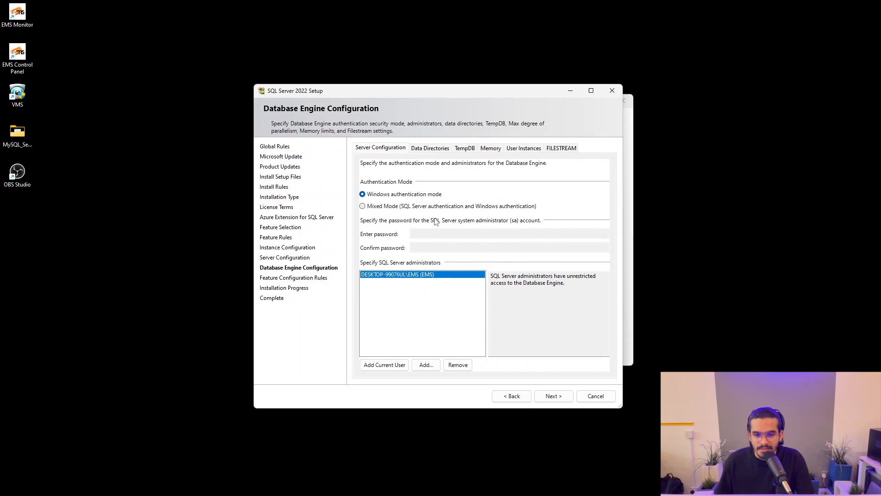
{"action": "left_click", "coordinate": [363, 207]}
{"action": "left_click", "coordinate": [432, 232]}
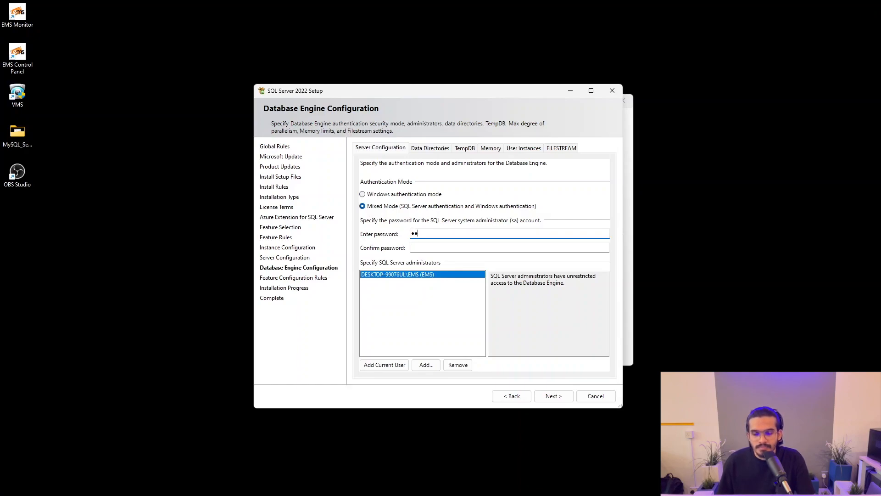
{"action": "key", "text": "Tab"}
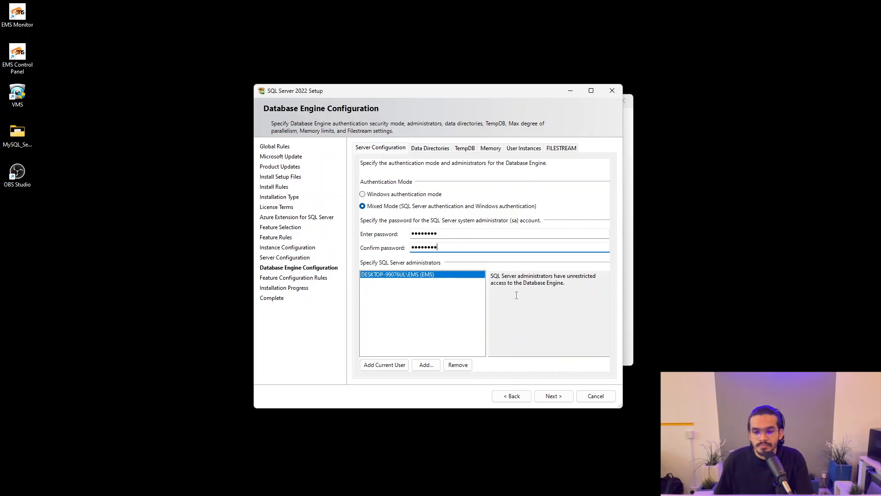
Step: Run the installation until all four features report Succeeded, then close the Complete page
{"action": "left_click", "coordinate": [560, 399]}
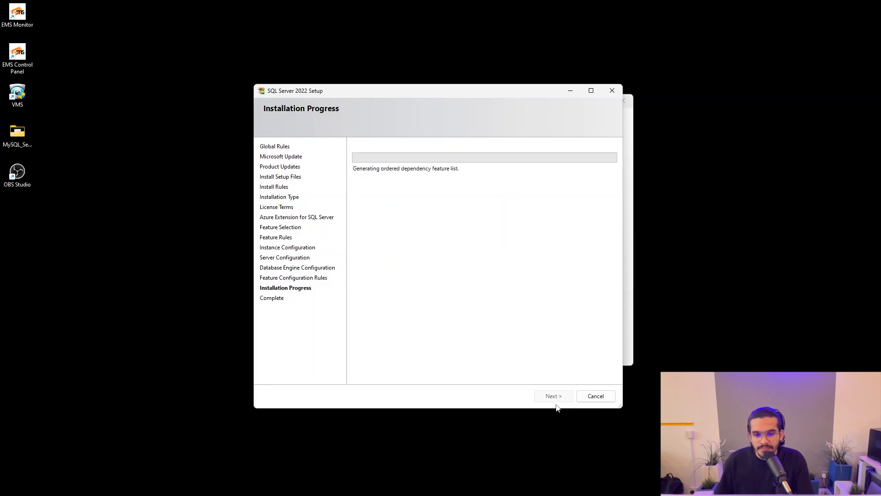
{"action": "left_click_drag", "start_coordinate": [492, 90], "coordinate": [503, 89]}
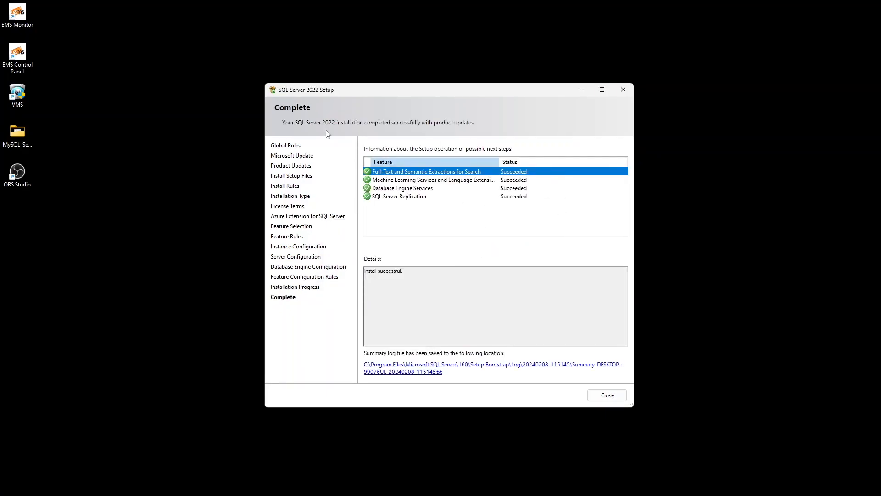
{"action": "left_click", "coordinate": [605, 395]}
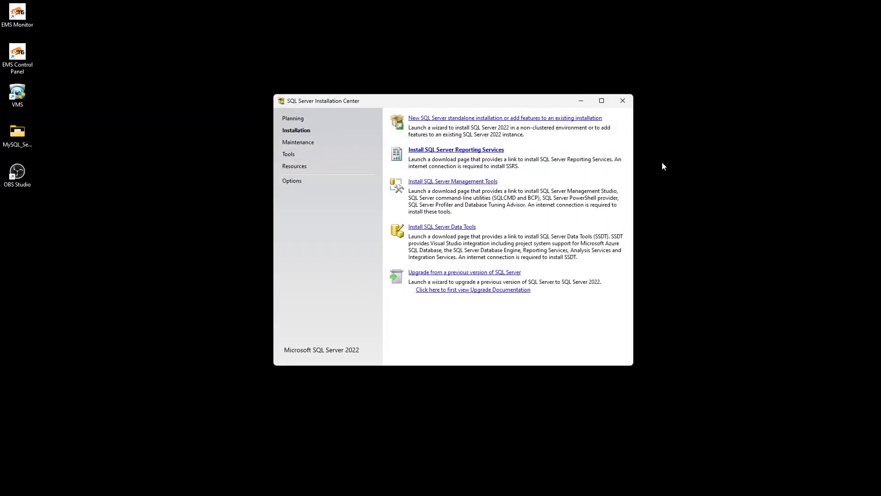
Step: Close the Installation Center and launch SQL Server 2022 Configuration Manager via a Start search for 'mmc'
{"action": "left_click", "coordinate": [623, 100]}
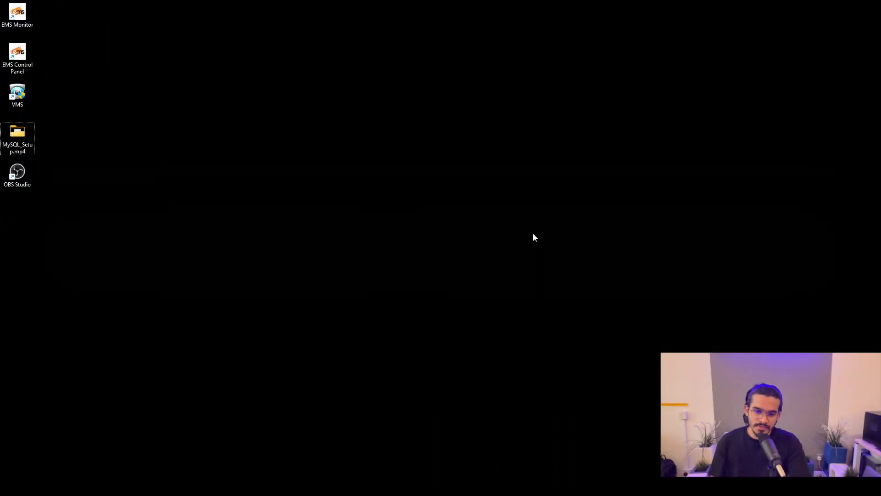
{"action": "key", "text": "super"}
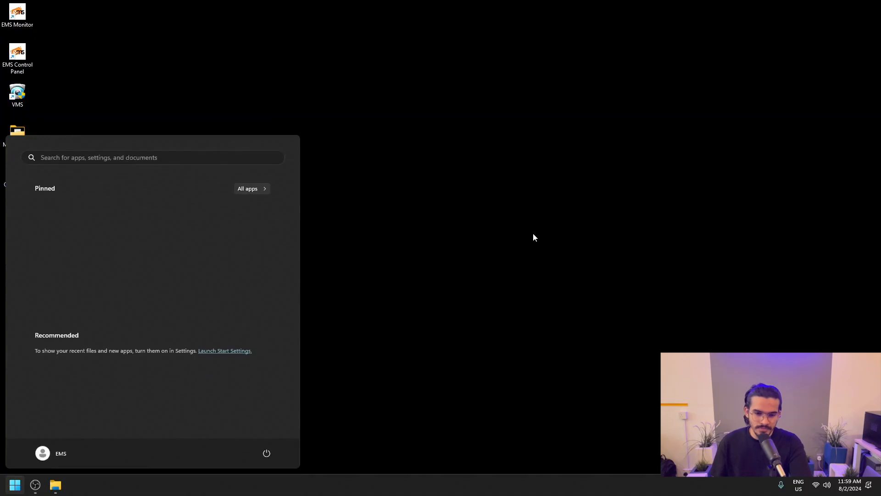
{"action": "type", "text": "mmc"}
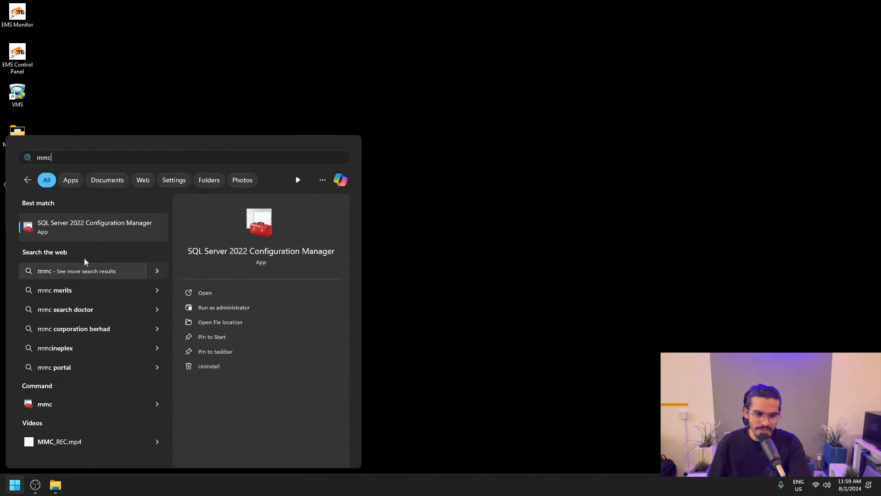
{"action": "left_click", "coordinate": [84, 232]}
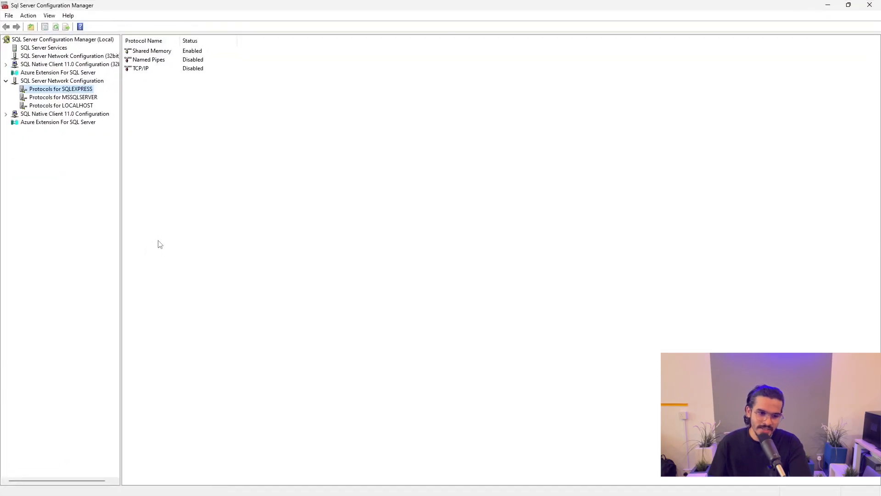
Step: Enable the TCP/IP protocol for SQLEXPRESS and acknowledge the restart warning
{"action": "left_click", "coordinate": [6, 81]}
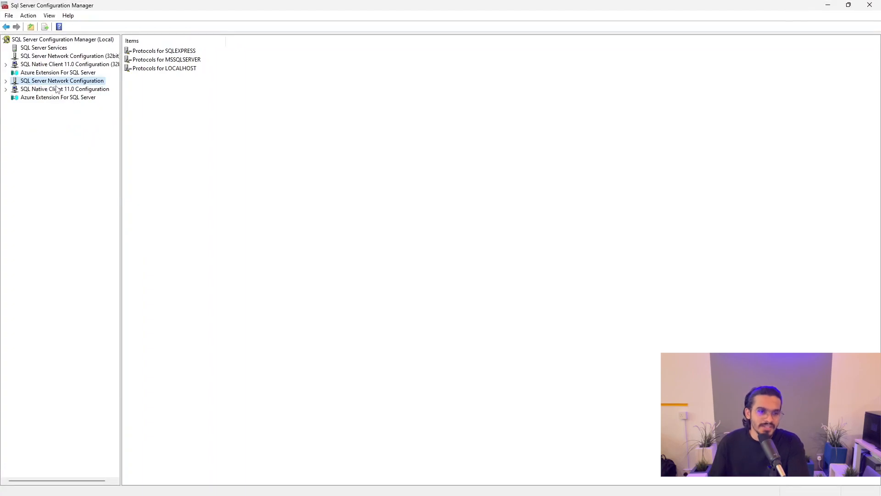
{"action": "left_click", "coordinate": [6, 82]}
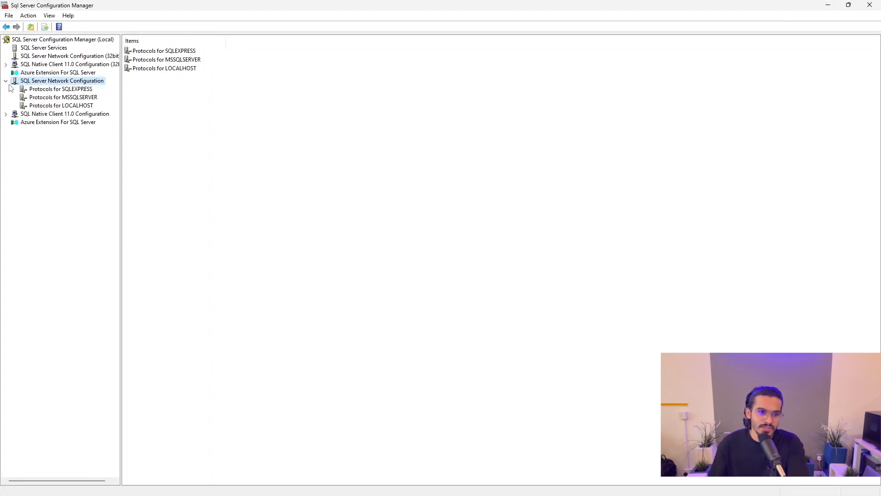
{"action": "left_click", "coordinate": [38, 91]}
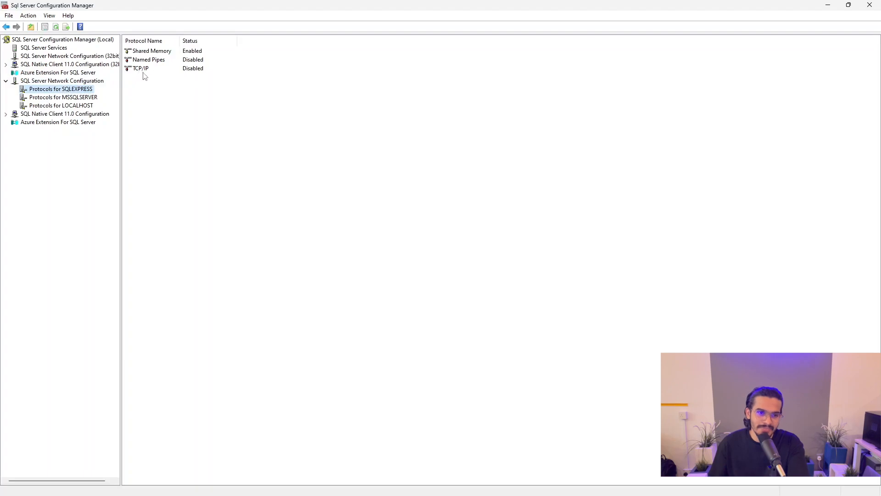
{"action": "right_click", "coordinate": [181, 70]}
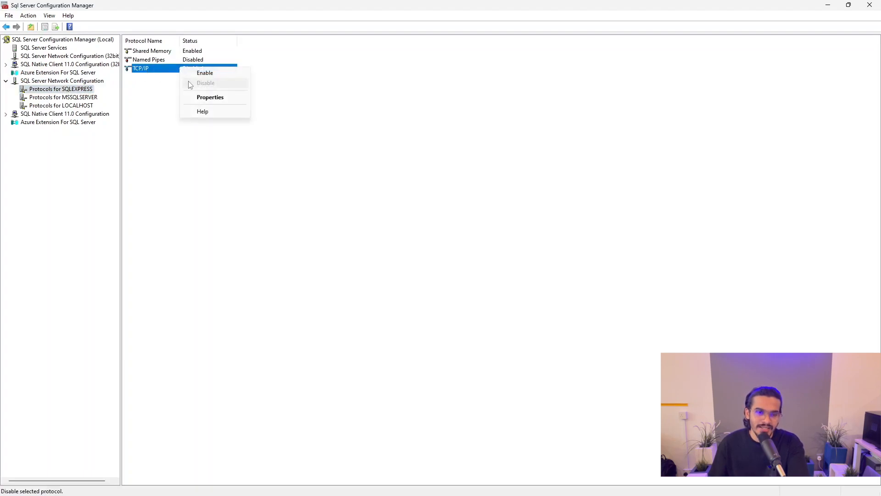
{"action": "left_click", "coordinate": [195, 74]}
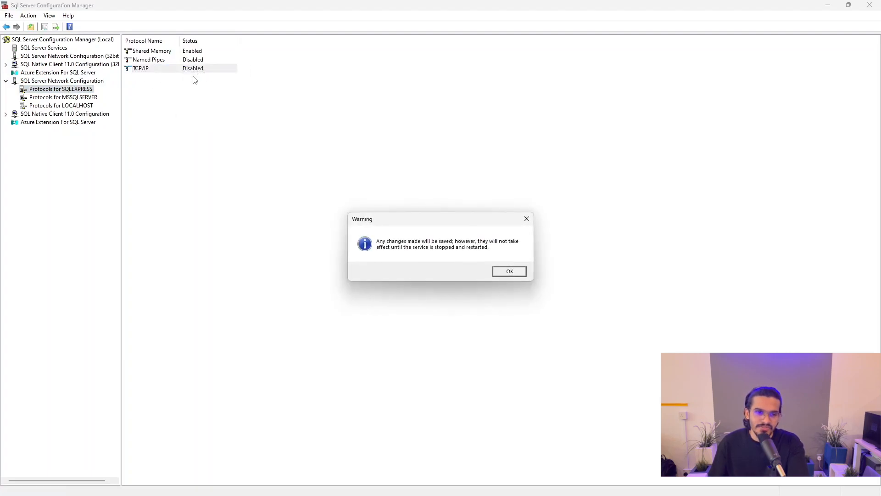
{"action": "left_click", "coordinate": [507, 270]}
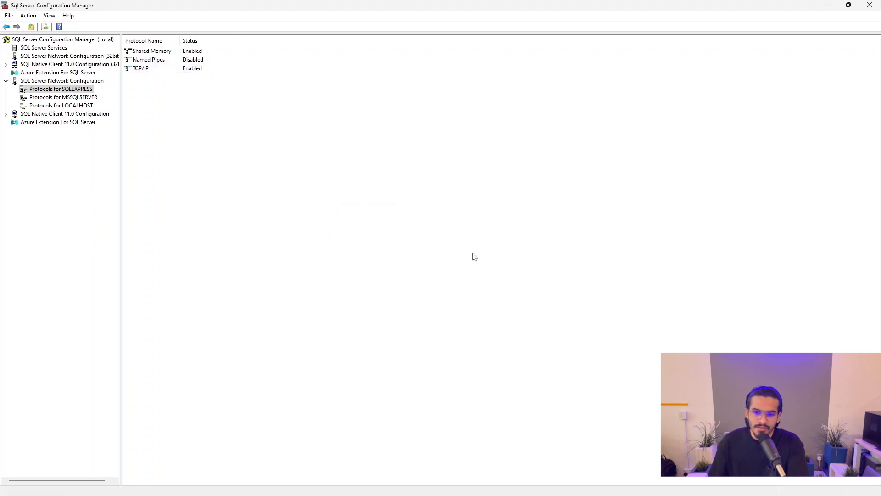
Step: Open the TCP/IP properties at the IP Addresses tab
{"action": "left_click", "coordinate": [173, 71]}
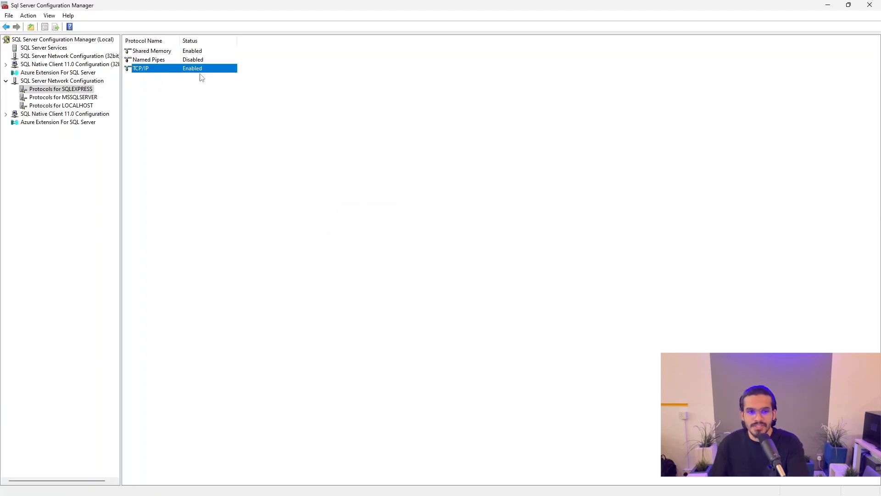
{"action": "right_click", "coordinate": [177, 71]}
{"action": "left_click", "coordinate": [208, 100]}
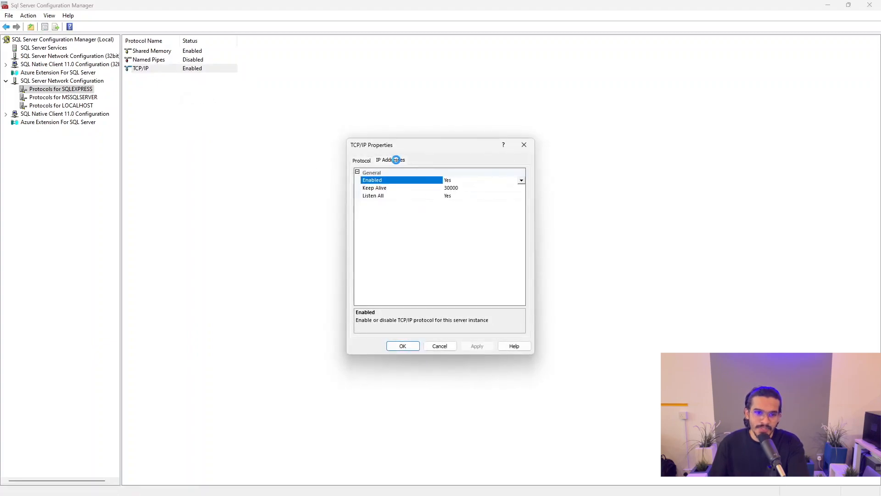
{"action": "left_click", "coordinate": [400, 161]}
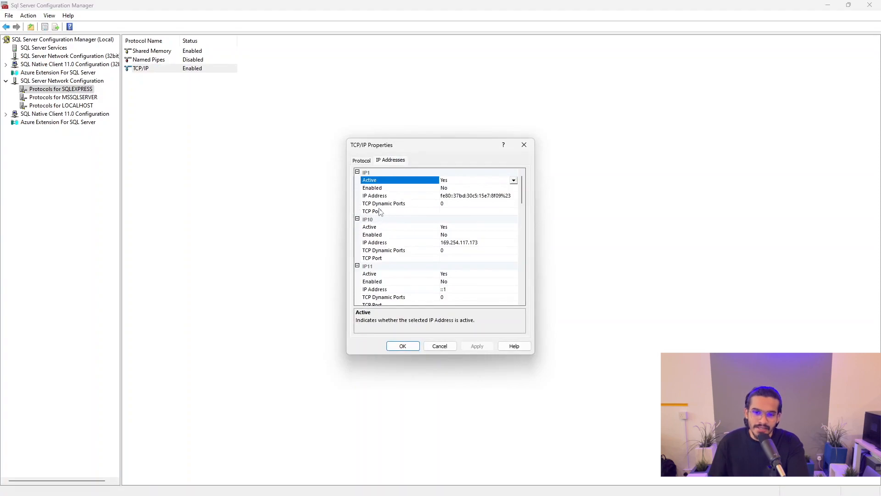
Step: Set TCP Port 1433 for IP1, IP10, IP11, IP12 and IP2
{"action": "left_click", "coordinate": [448, 212]}
{"action": "type", "text": "1433"}
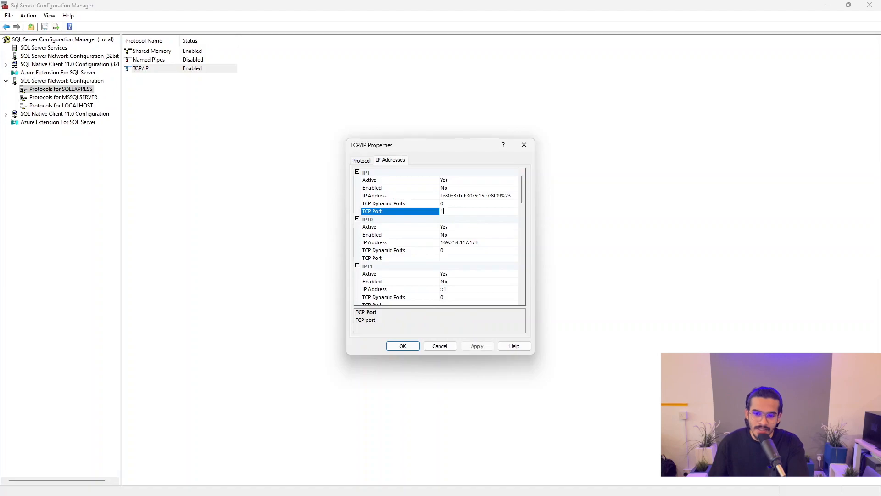
{"action": "left_click", "coordinate": [447, 257]}
{"action": "type", "text": "1433"}
{"action": "scroll", "coordinate": [454, 238], "scroll_direction": "down", "scroll_amount": 3}
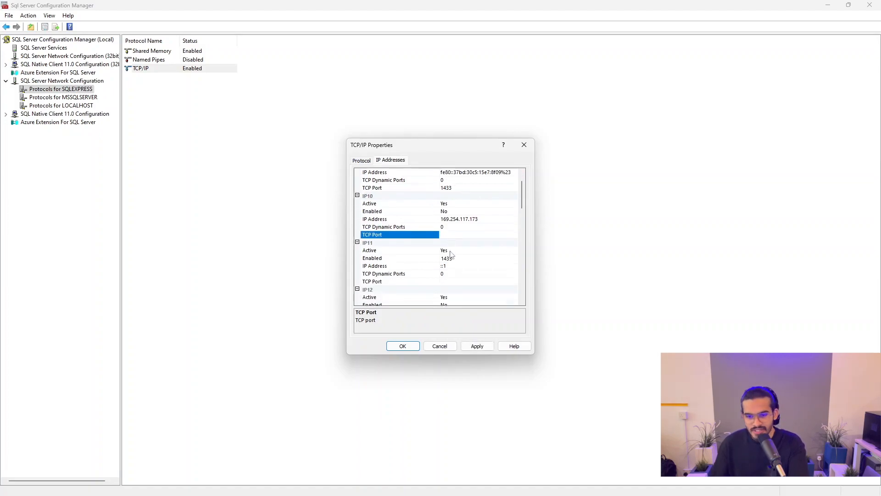
{"action": "left_click", "coordinate": [456, 235]}
{"action": "type", "text": "1433"}
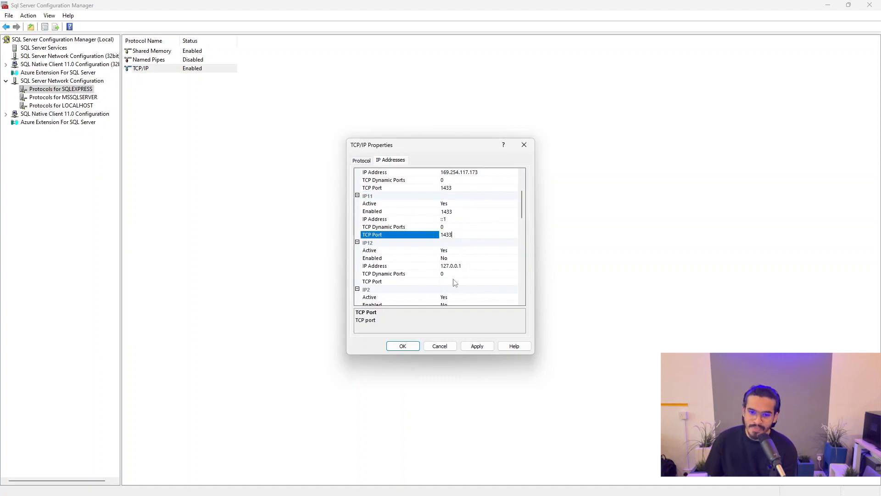
{"action": "left_click", "coordinate": [446, 280]}
{"action": "type", "text": "1433"}
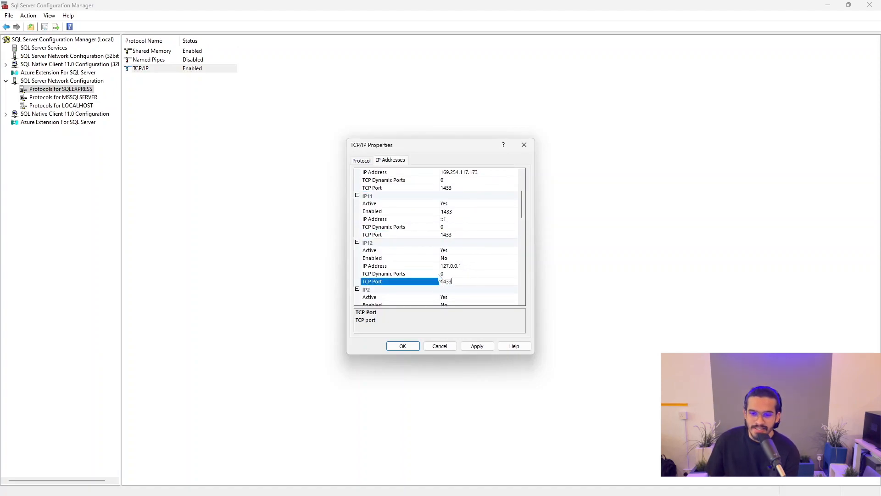
{"action": "scroll", "coordinate": [438, 278], "scroll_direction": "down", "scroll_amount": 2}
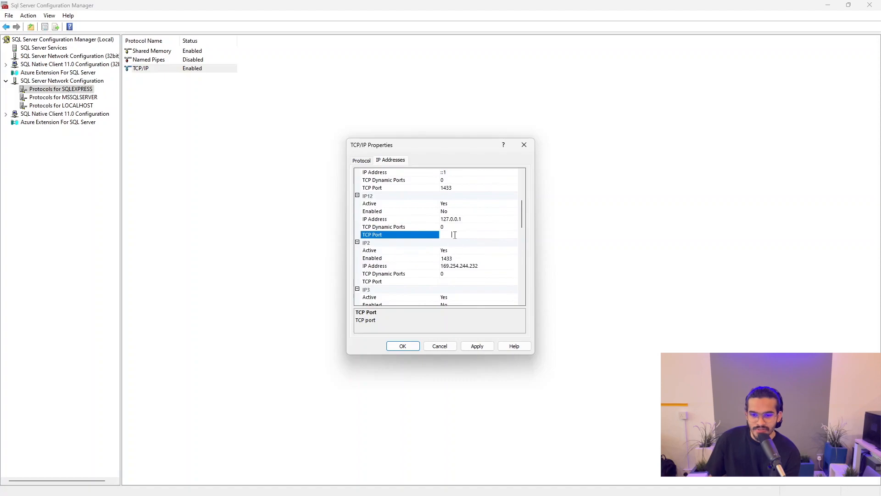
{"action": "left_click", "coordinate": [461, 283]}
{"action": "type", "text": "1433"}
Step: Set TCP Port 1433 for IP3 through IP7
{"action": "scroll", "coordinate": [458, 283], "scroll_direction": "down", "scroll_amount": 2}
{"action": "left_click", "coordinate": [454, 281]}
{"action": "type", "text": "1433"}
{"action": "scroll", "coordinate": [452, 282], "scroll_direction": "down", "scroll_amount": 2}
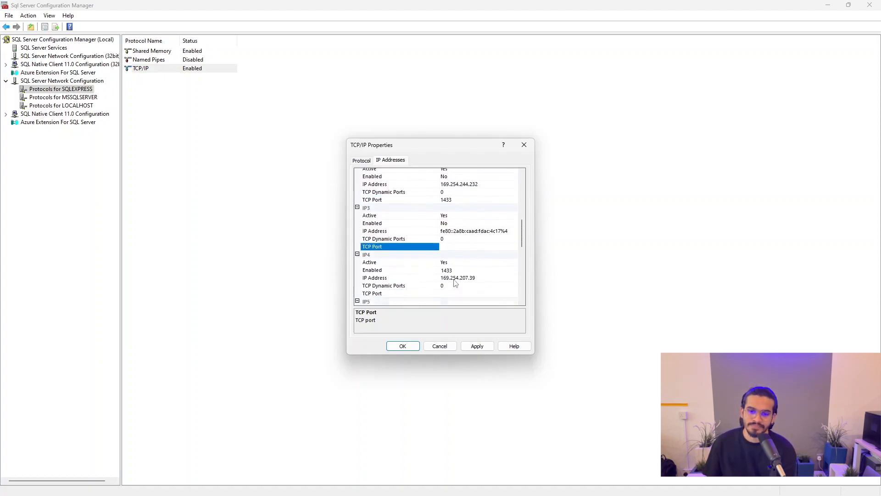
{"action": "left_click", "coordinate": [452, 281]}
{"action": "type", "text": "1"}
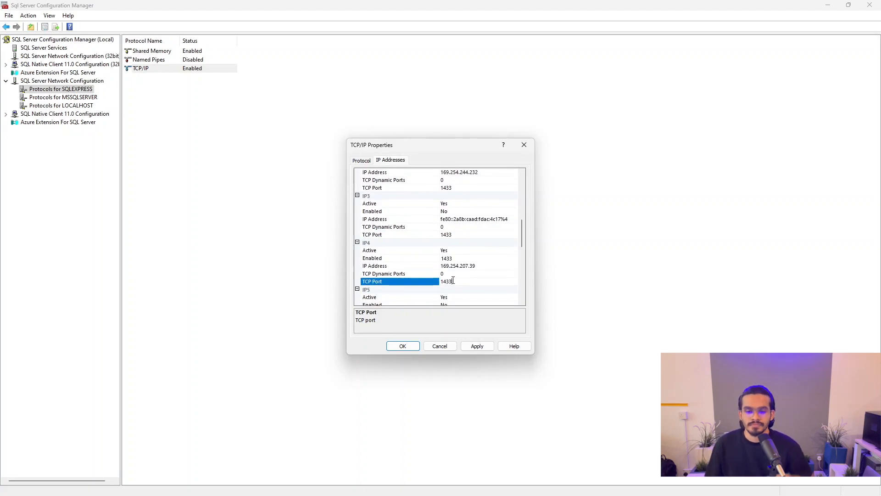
{"action": "type", "text": "433"}
{"action": "scroll", "coordinate": [453, 280], "scroll_direction": "down", "scroll_amount": 2}
{"action": "left_click", "coordinate": [453, 280]}
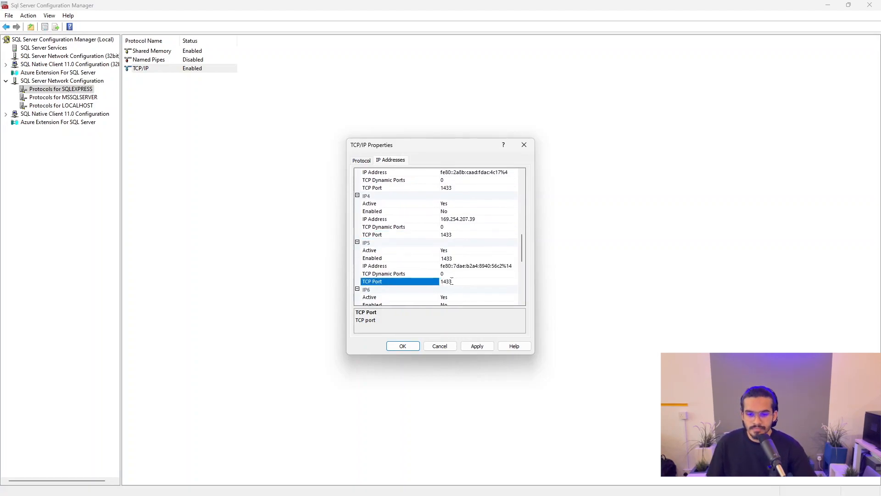
{"action": "scroll", "coordinate": [452, 281], "scroll_direction": "down", "scroll_amount": 2}
{"action": "left_click", "coordinate": [451, 281]}
{"action": "type", "text": "1433"}
{"action": "scroll", "coordinate": [451, 281], "scroll_direction": "down", "scroll_amount": 2}
{"action": "left_click", "coordinate": [451, 282]}
Step: Set TCP Port 1433 for IP8, IP9 and IPAll, then apply and dismiss the restart warning
{"action": "scroll", "coordinate": [452, 282], "scroll_direction": "down", "scroll_amount": 3}
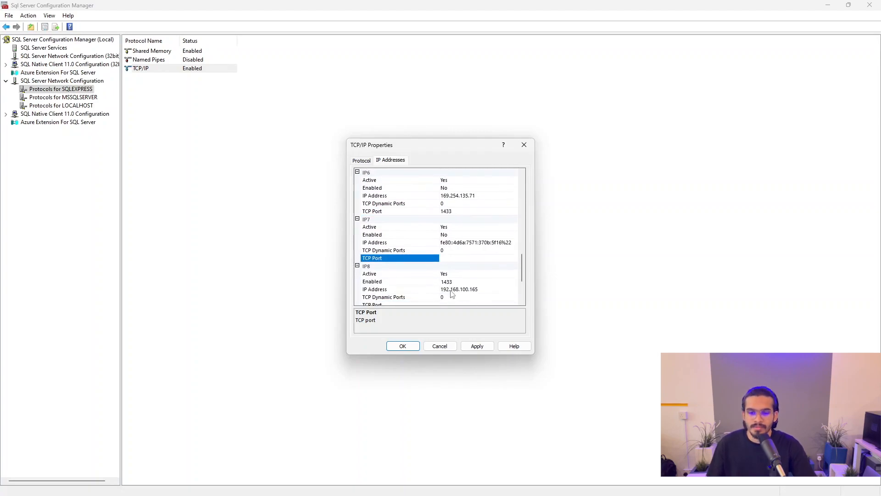
{"action": "left_click", "coordinate": [459, 260]}
{"action": "type", "text": "1433"}
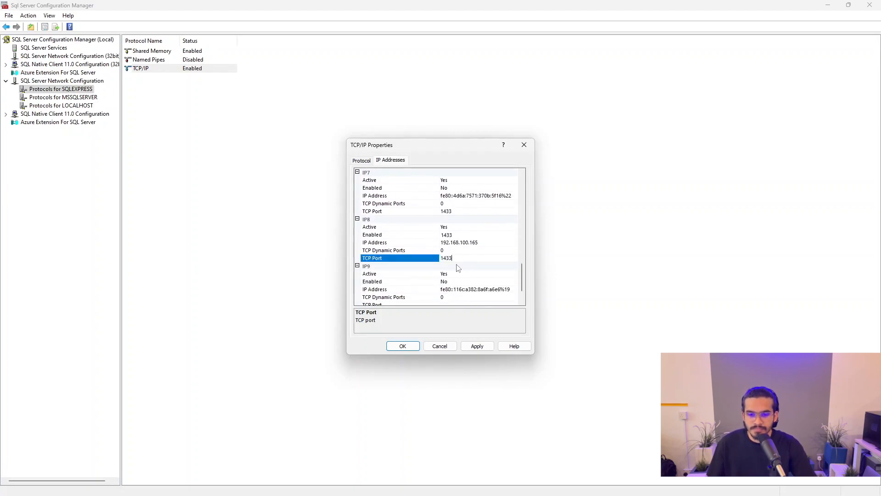
{"action": "scroll", "coordinate": [458, 269], "scroll_direction": "down", "scroll_amount": 2}
{"action": "left_click", "coordinate": [456, 274]}
{"action": "type", "text": "1433"}
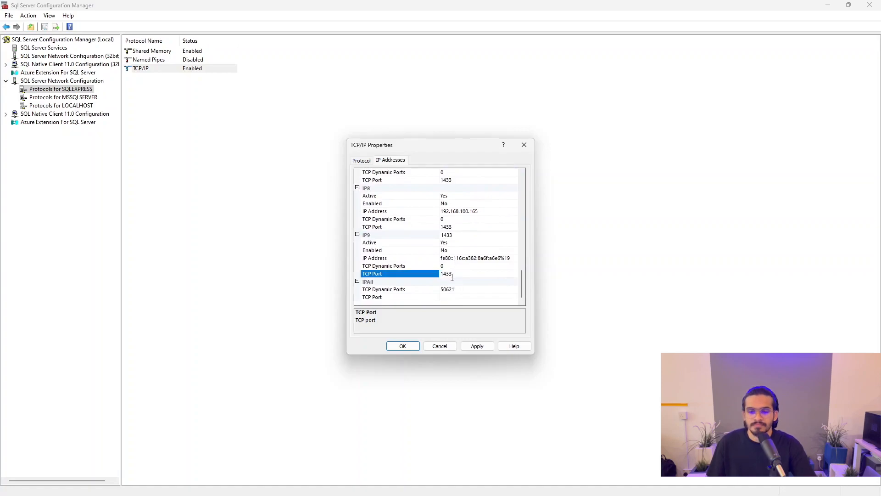
{"action": "left_click", "coordinate": [454, 297]}
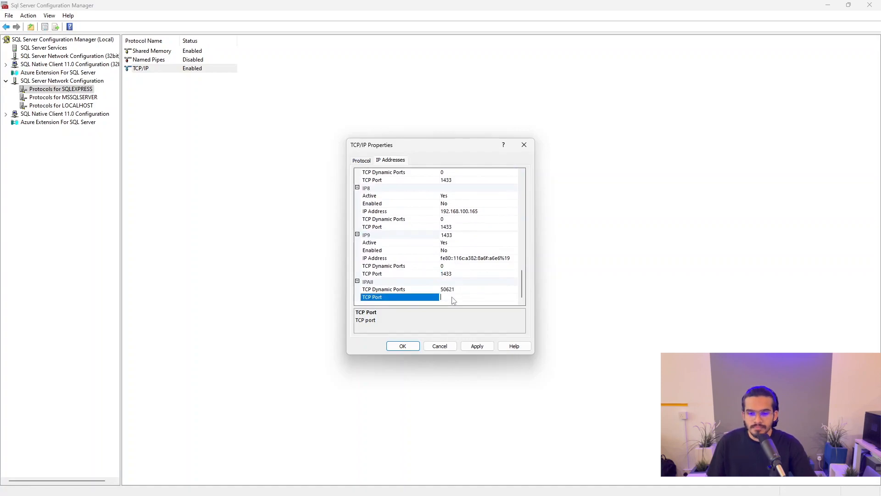
{"action": "left_click", "coordinate": [479, 347]}
{"action": "left_click", "coordinate": [514, 286]}
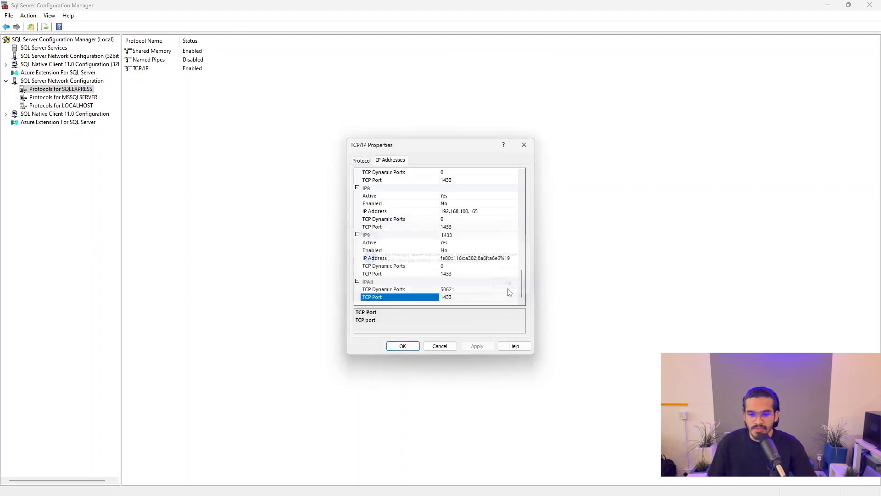
Step: Close TCP/IP properties, reopen them to verify port 1433 down to IPAll, and confirm with OK
{"action": "left_click", "coordinate": [402, 347]}
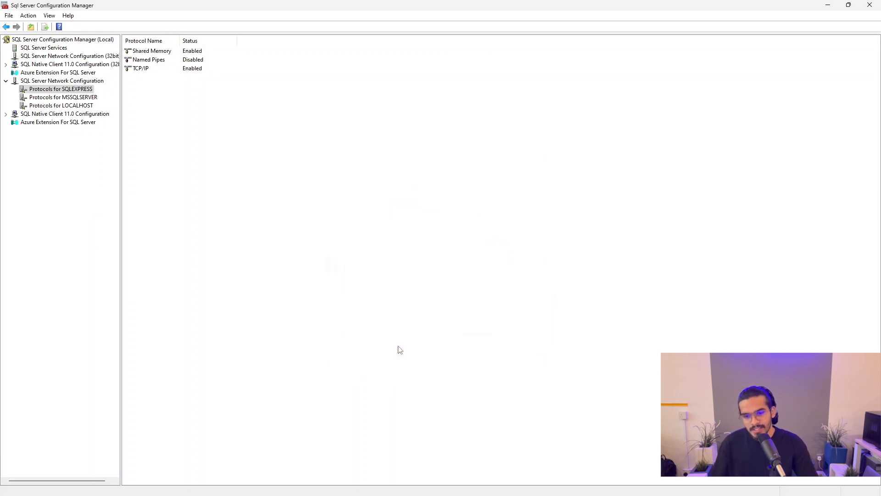
{"action": "right_click", "coordinate": [167, 70]}
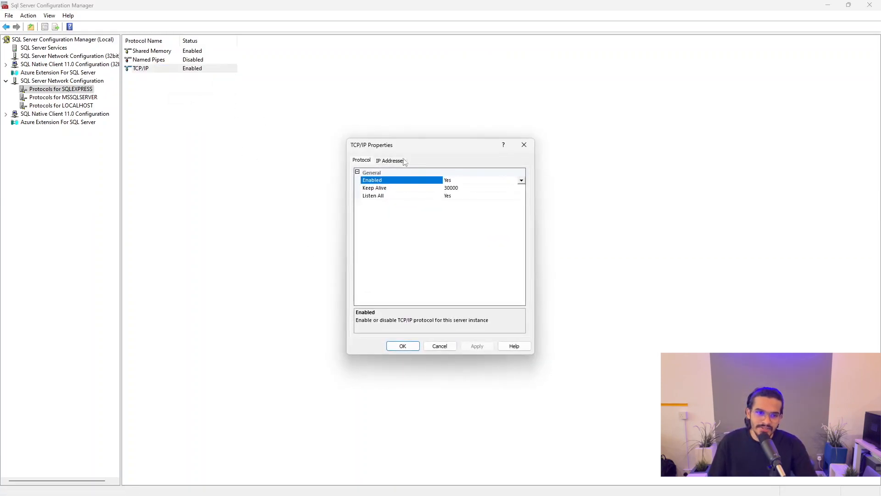
{"action": "left_click", "coordinate": [398, 162]}
{"action": "scroll", "coordinate": [478, 202], "scroll_direction": "down", "scroll_amount": 5}
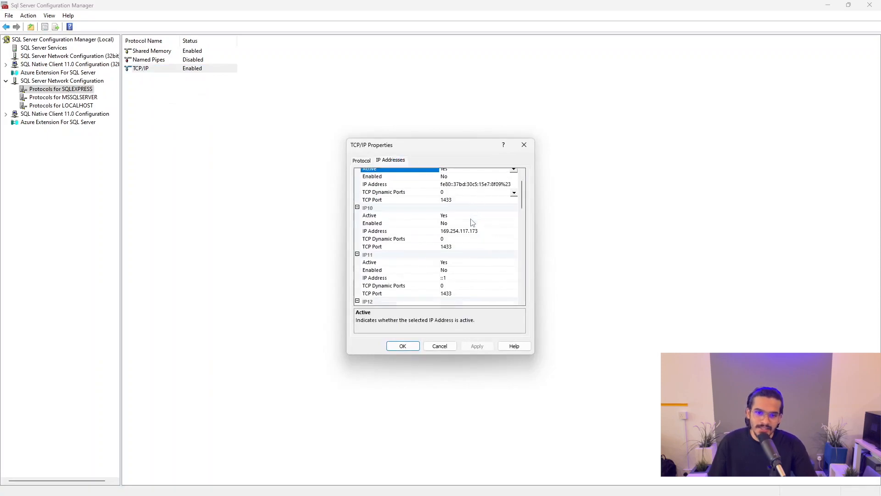
{"action": "scroll", "coordinate": [470, 229], "scroll_direction": "down", "scroll_amount": 8}
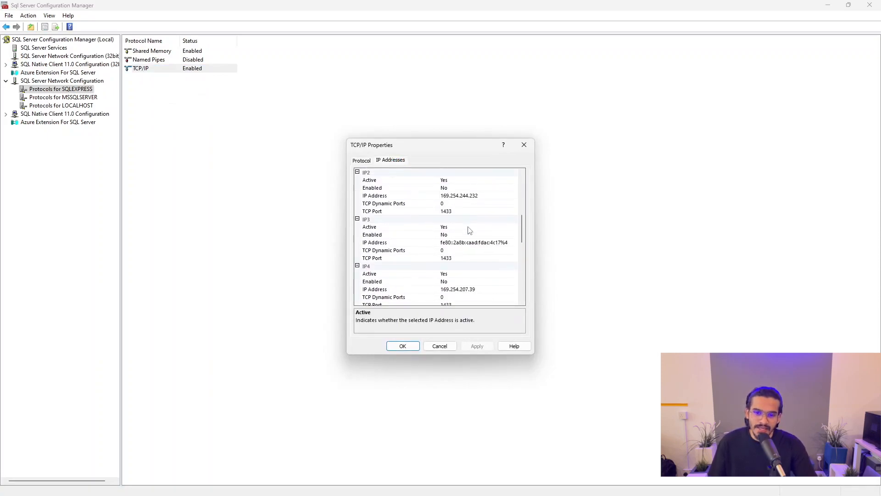
{"action": "scroll", "coordinate": [470, 234], "scroll_direction": "down", "scroll_amount": 6}
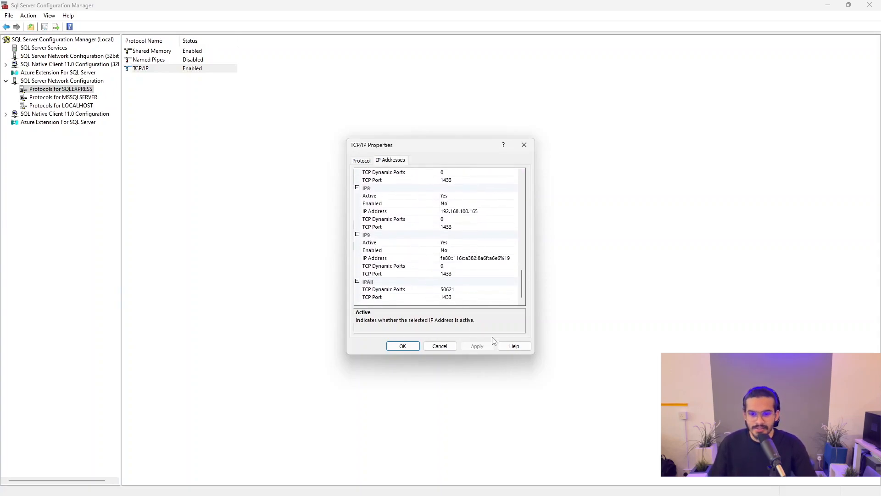
{"action": "left_click", "coordinate": [403, 346]}
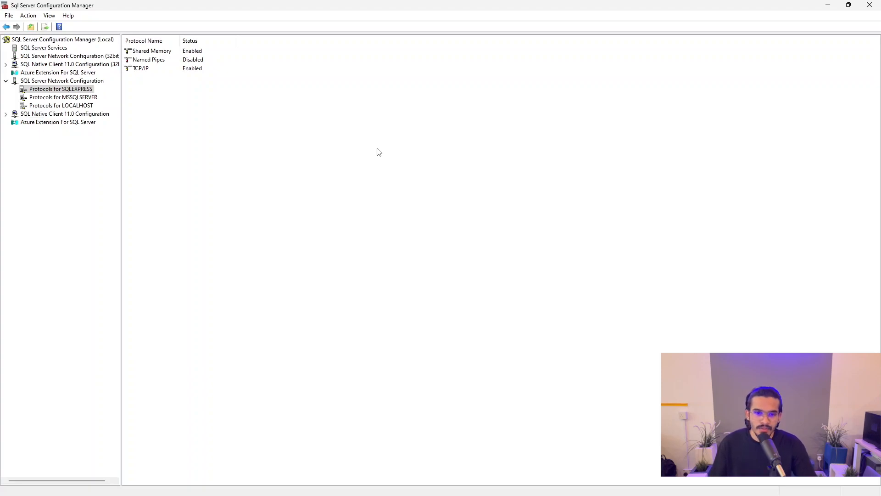
Step: Restart the SQL Server (LOCALHOST) service under SQL Server Services, then minimize Configuration Manager
{"action": "left_click", "coordinate": [55, 49]}
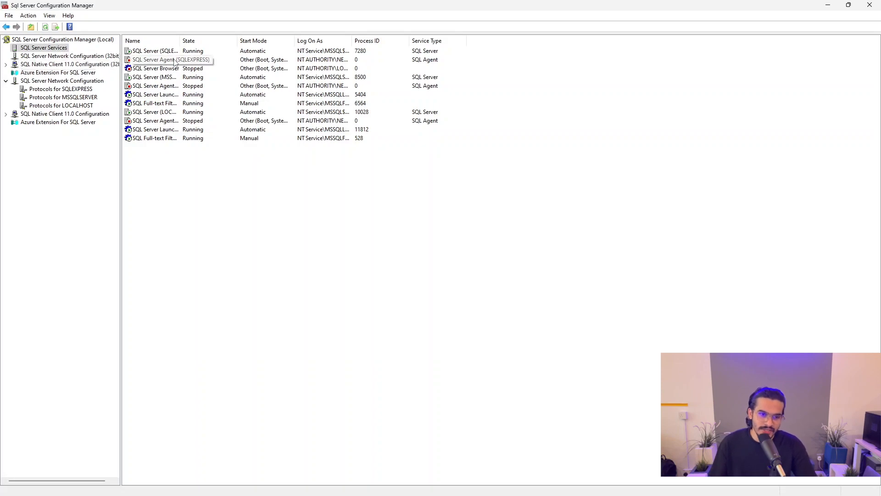
{"action": "left_click_drag", "start_coordinate": [185, 42], "coordinate": [284, 54]}
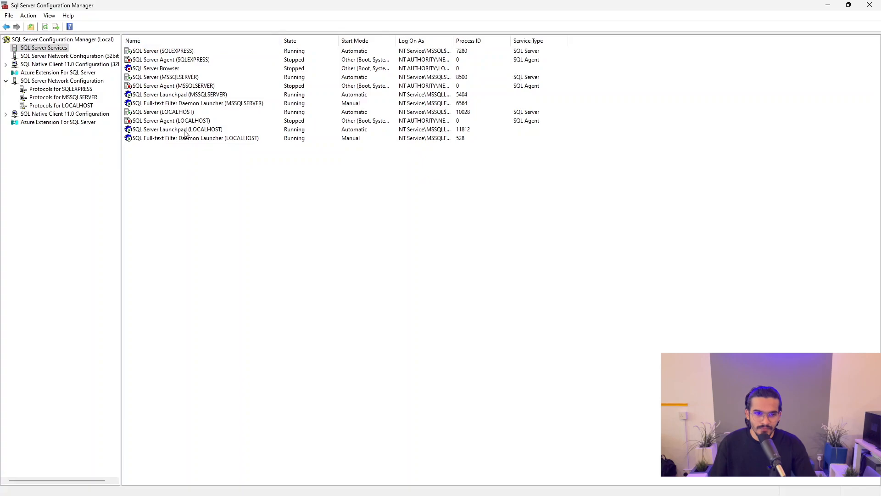
{"action": "left_click", "coordinate": [161, 113]}
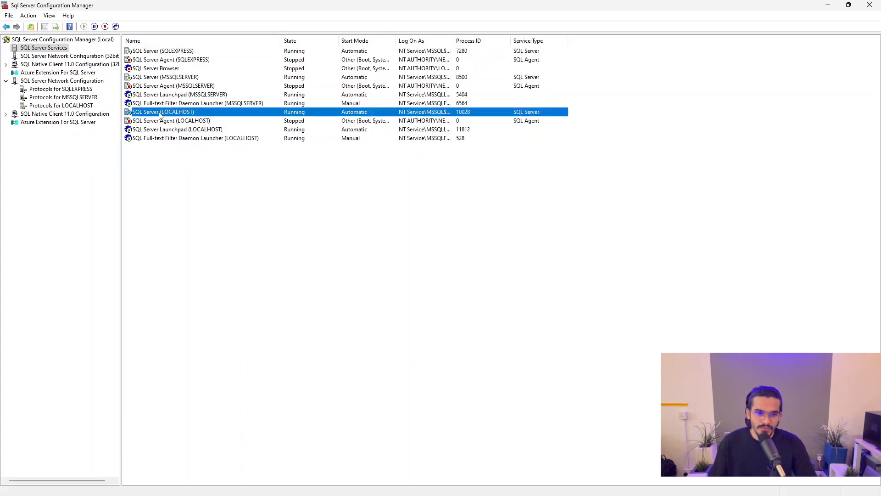
{"action": "right_click", "coordinate": [162, 115]}
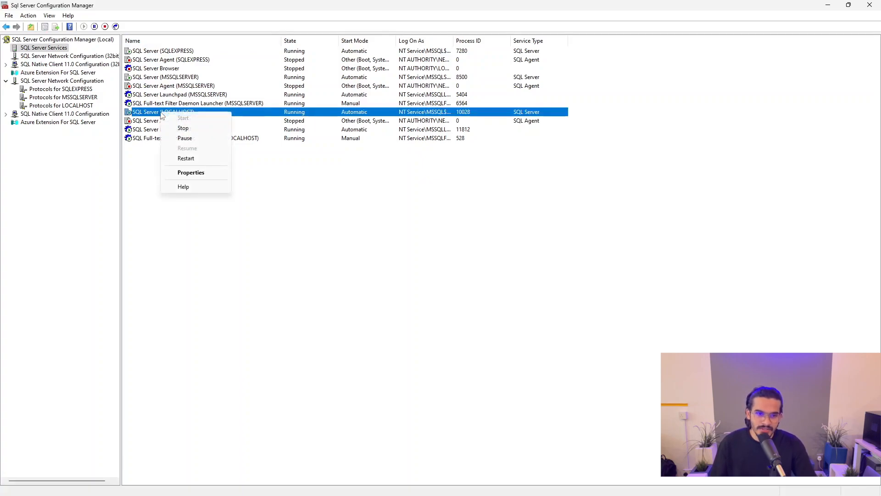
{"action": "left_click", "coordinate": [193, 159]}
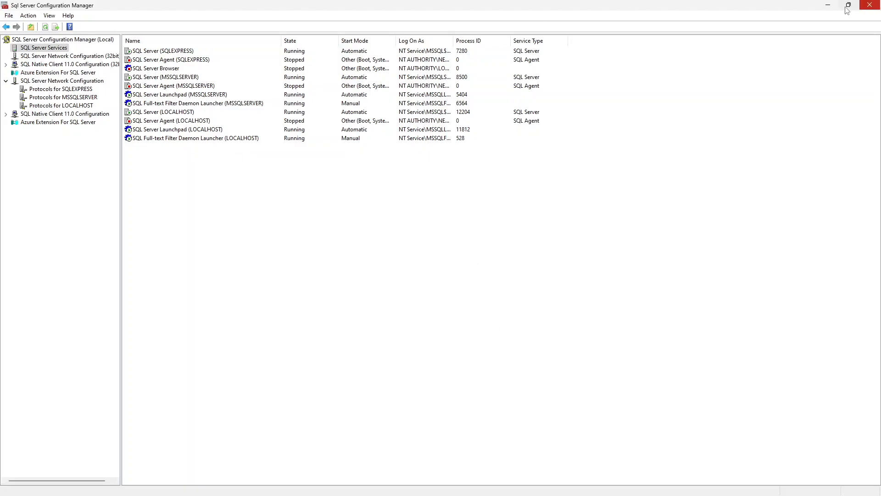
{"action": "left_click", "coordinate": [828, 5]}
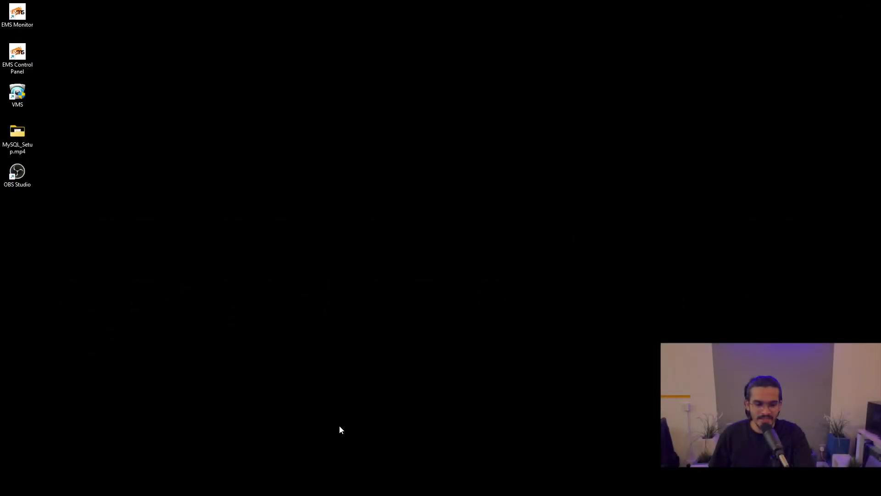
Step: Launch Google Chrome from Windows search
{"action": "key", "text": "super"}
{"action": "type", "text": "chrom"}
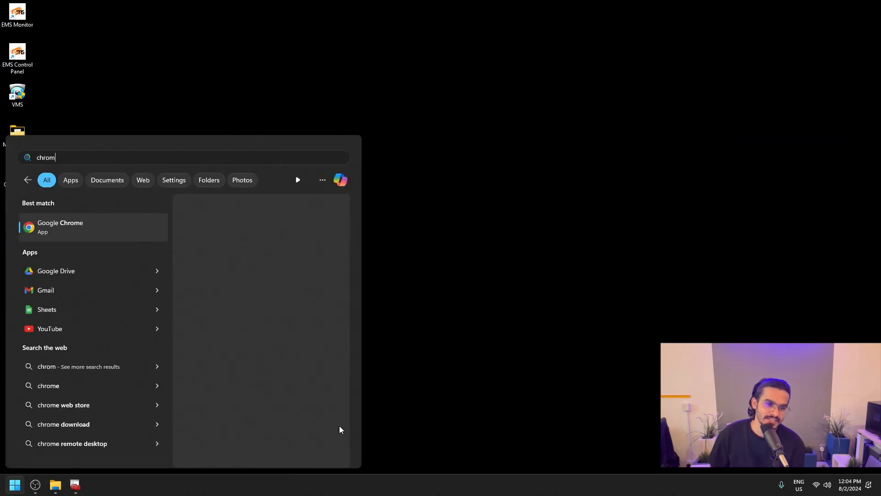
{"action": "key", "text": "Return"}
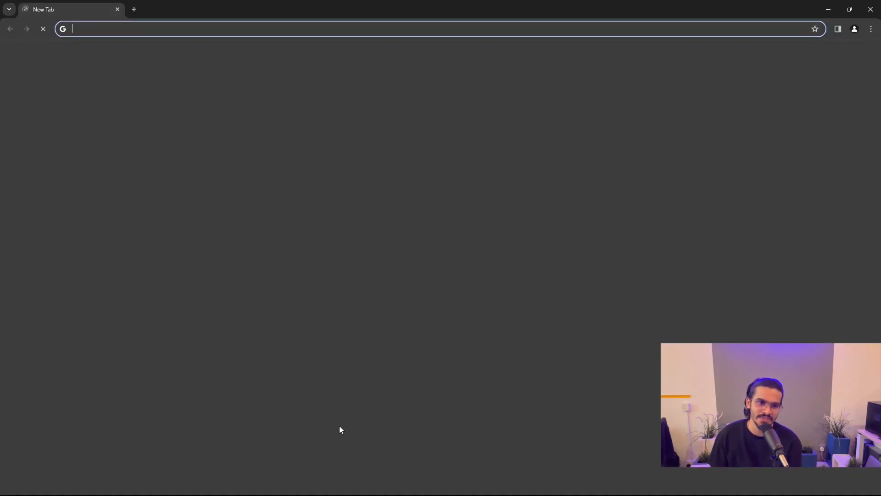
Step: Google 'sql server management studio' and open the Microsoft Learn Download SSMS page
{"action": "type", "text": "SQL"}
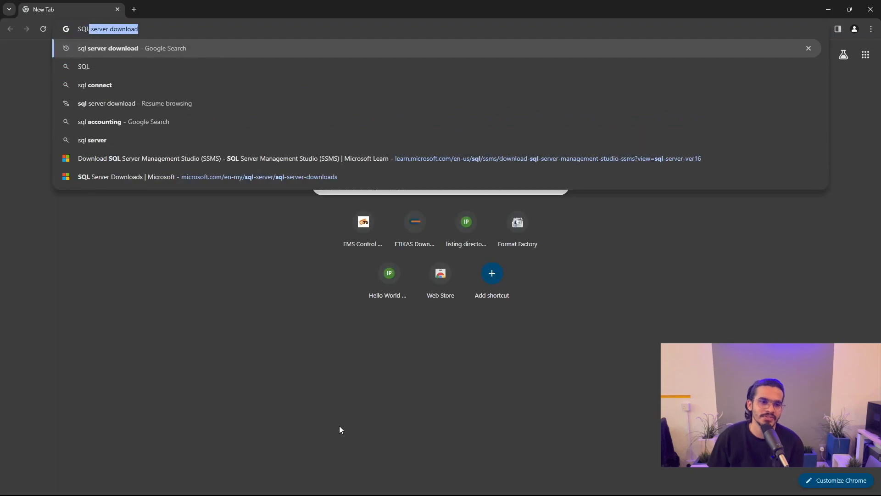
{"action": "type", "text": " serve"}
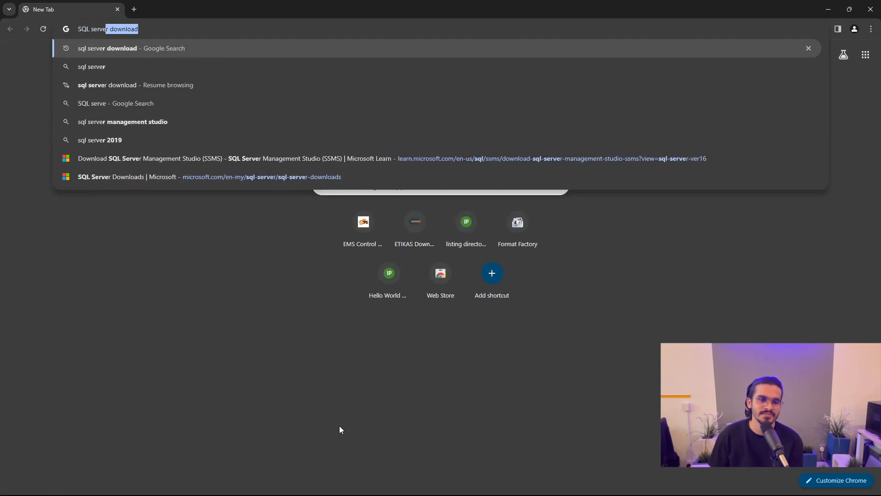
{"action": "type", "text": "r mana"}
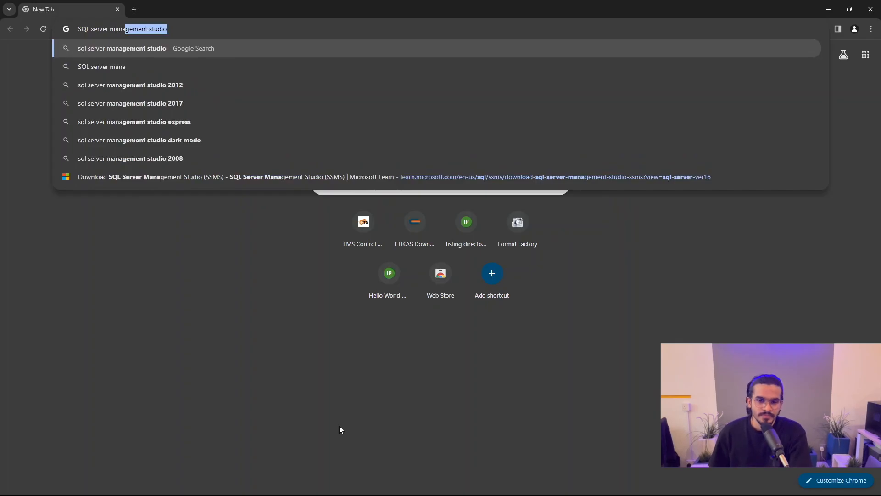
{"action": "key", "text": "Right"}
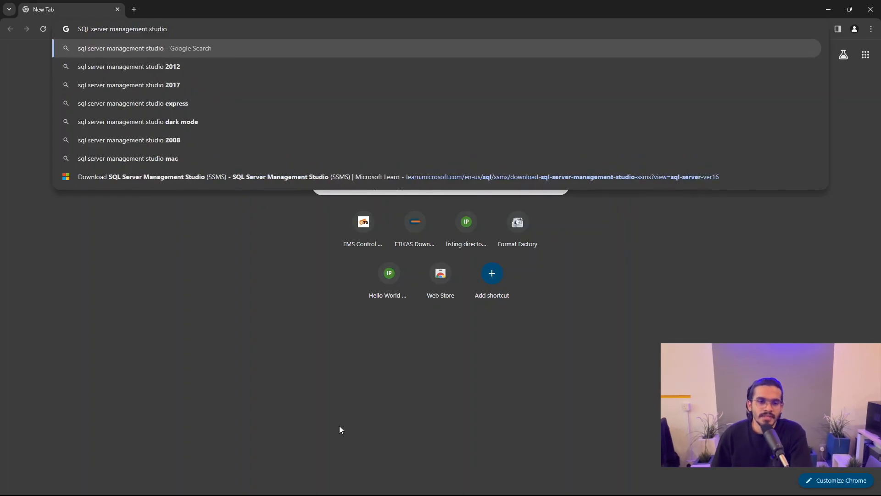
{"action": "key", "text": "Return"}
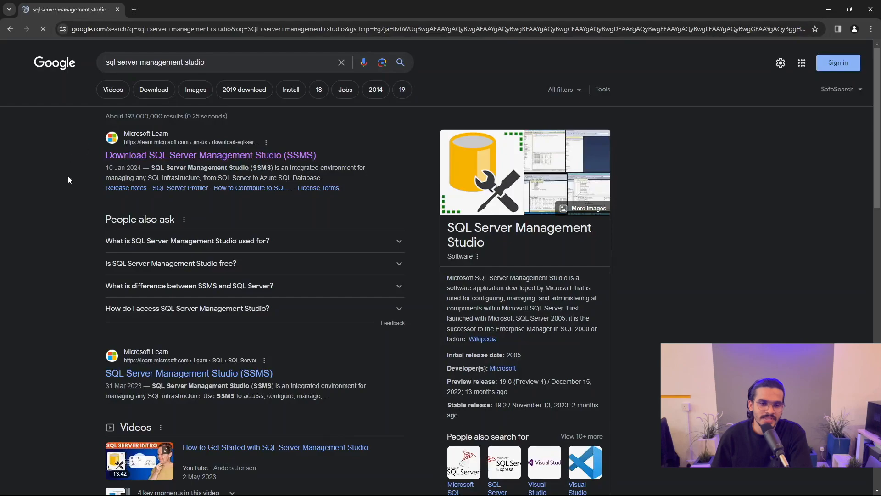
{"action": "left_click", "coordinate": [254, 155]}
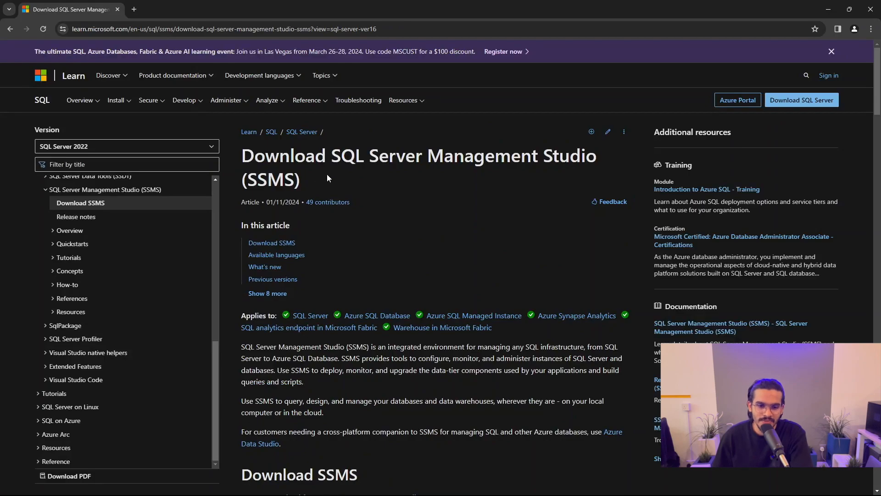
Step: Download the SSMS 19.3 installer SSMS-Setup-ENU.exe, run it, and minimize Chrome
{"action": "left_click", "coordinate": [276, 245]}
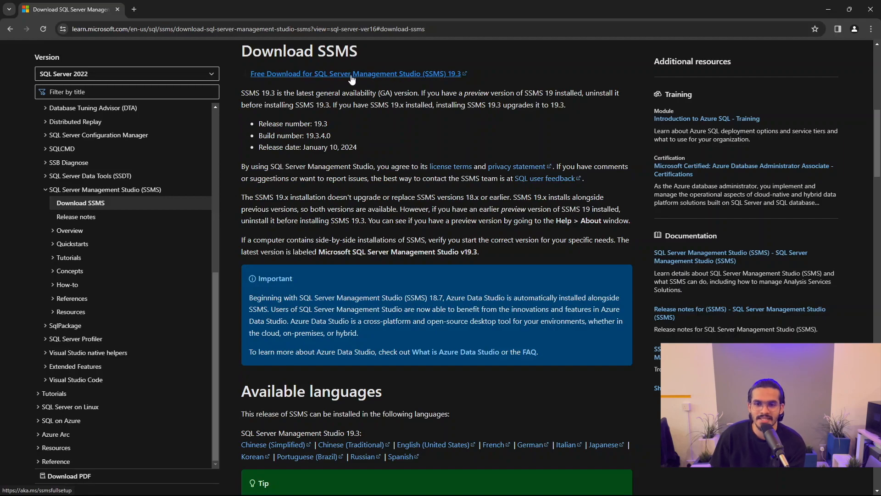
{"action": "left_click", "coordinate": [385, 81]}
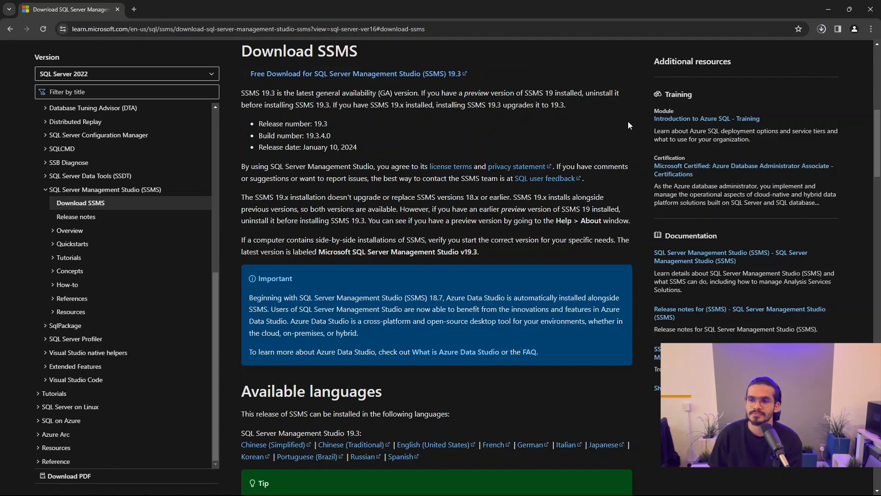
{"action": "left_click", "coordinate": [821, 29]}
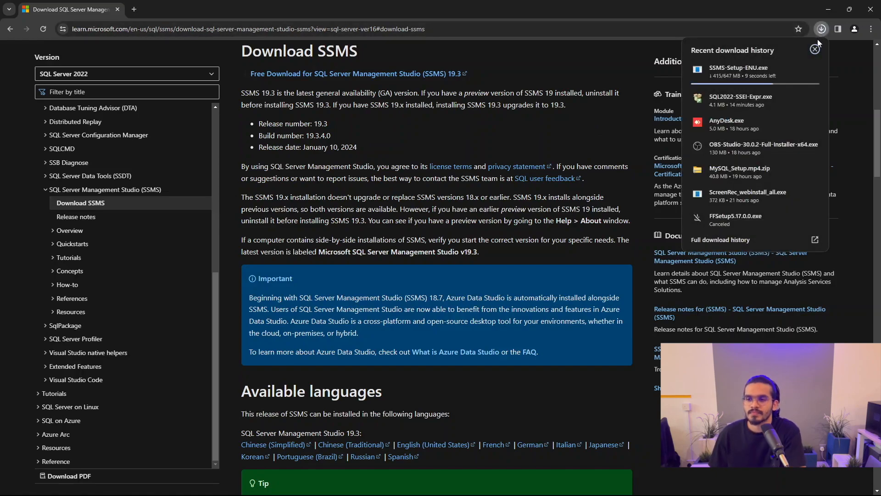
{"action": "left_click", "coordinate": [822, 31]}
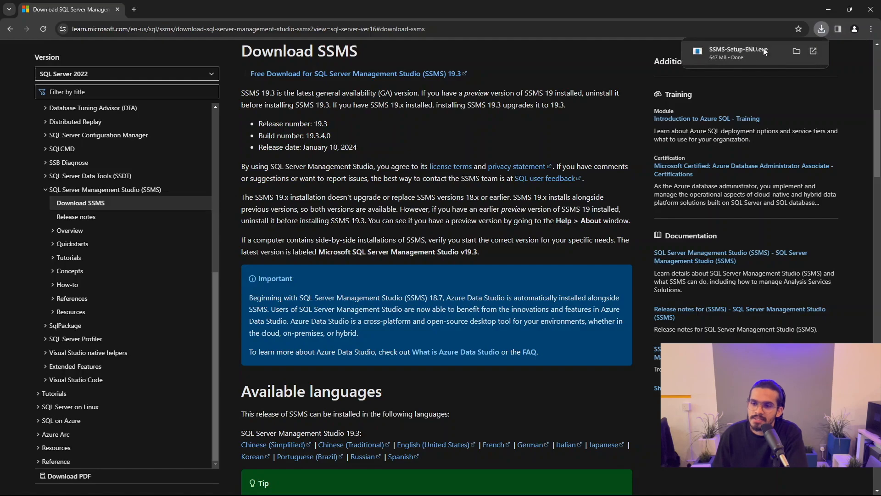
{"action": "left_click", "coordinate": [790, 46]}
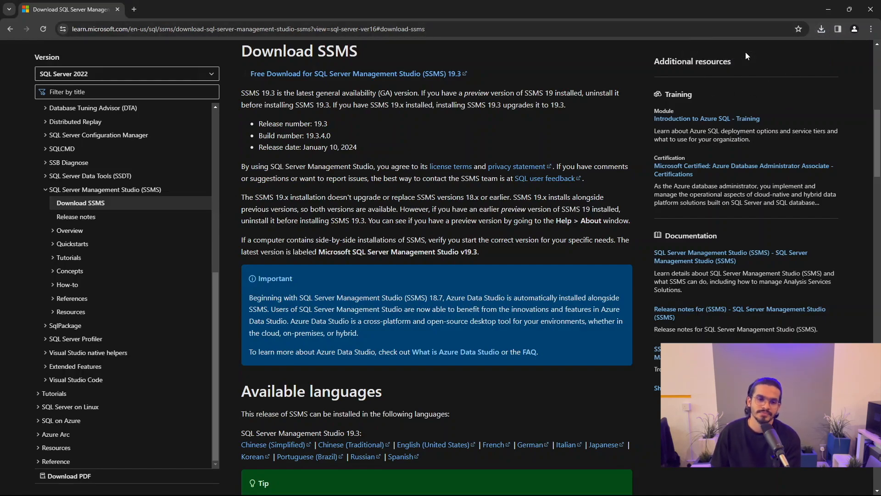
{"action": "left_click", "coordinate": [829, 9]}
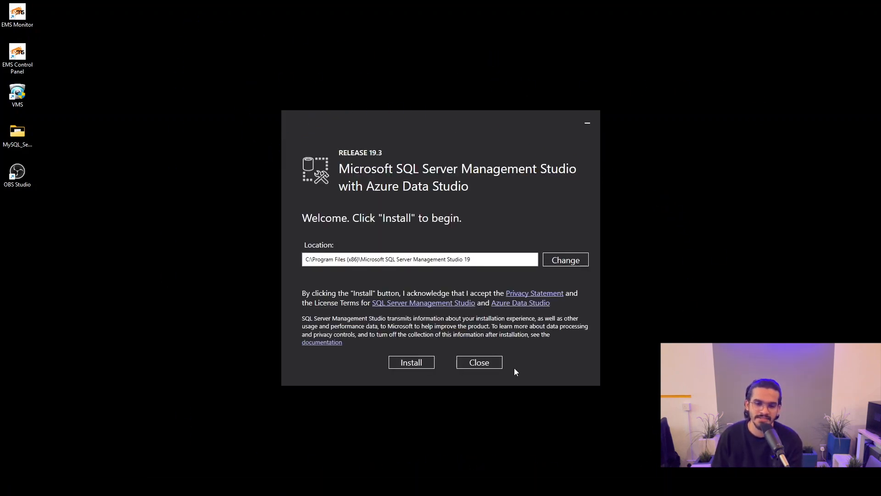
Step: Install SSMS 19.3 to the default location and close Setup once completed
{"action": "left_click", "coordinate": [419, 365]}
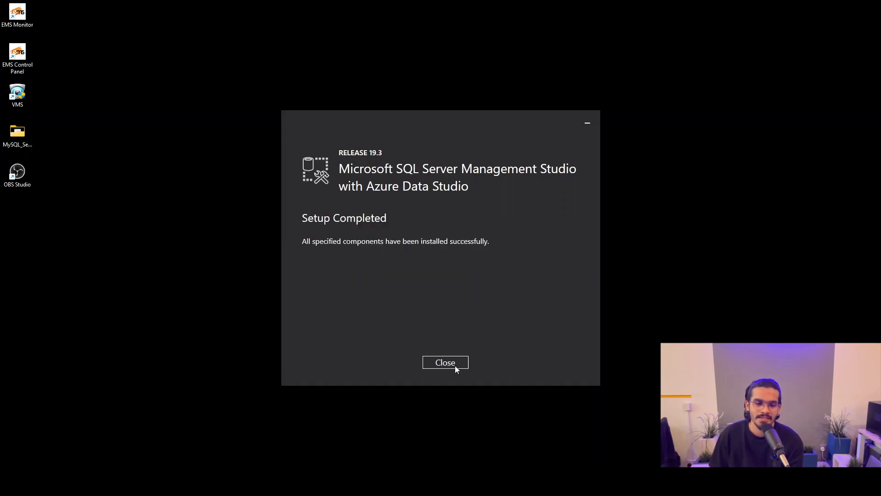
{"action": "left_click", "coordinate": [455, 365]}
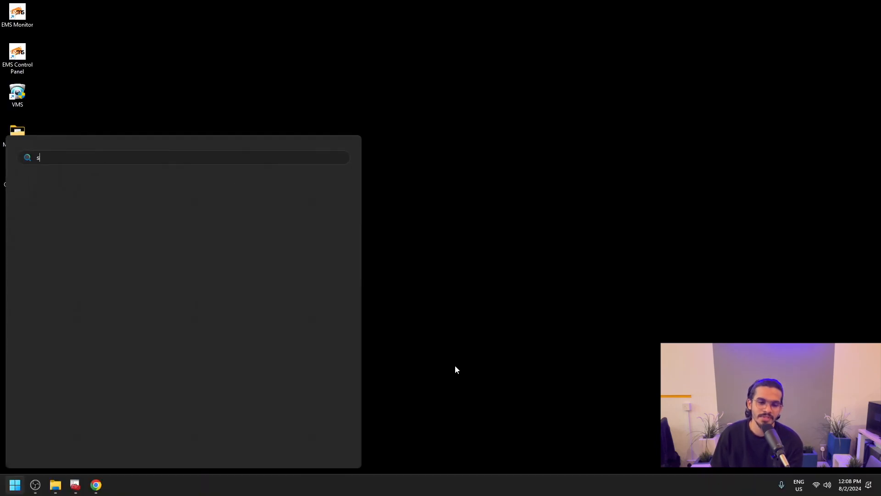
Step: Launch SQL Server Management Studio 19 and connect to the SQLEXPRESS server instance
{"action": "type", "text": "l"}
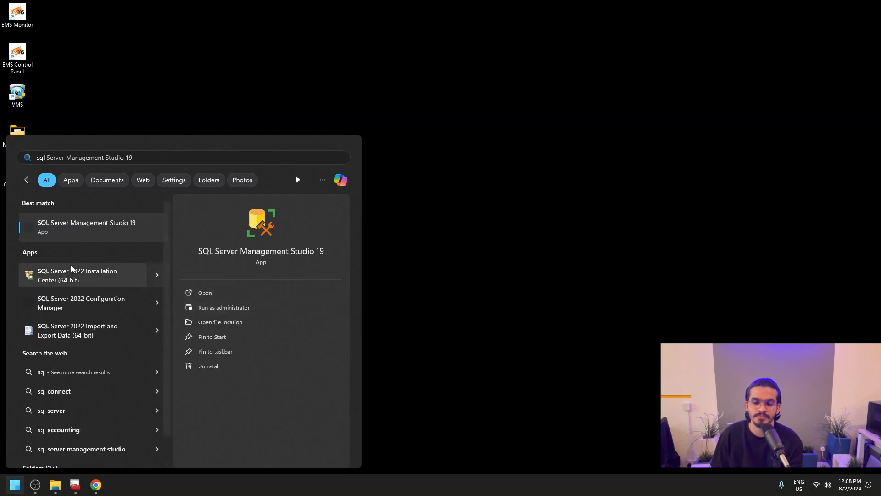
{"action": "left_click", "coordinate": [205, 294]}
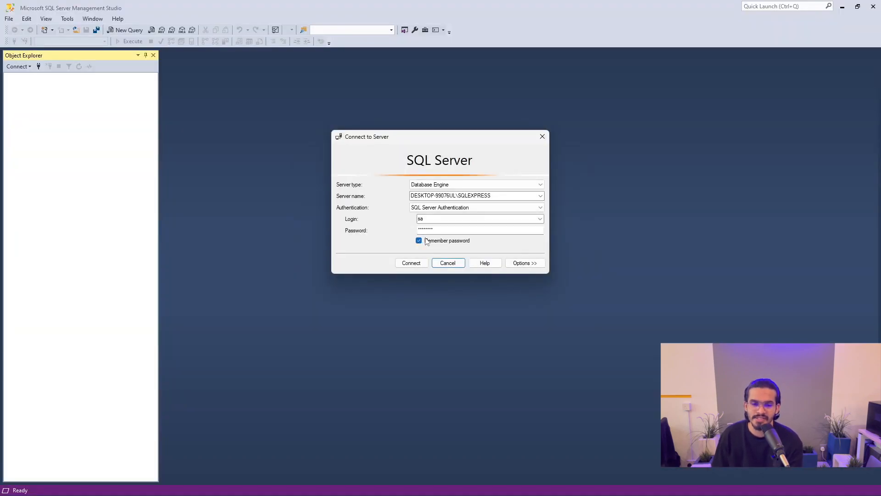
{"action": "left_click", "coordinate": [540, 195]}
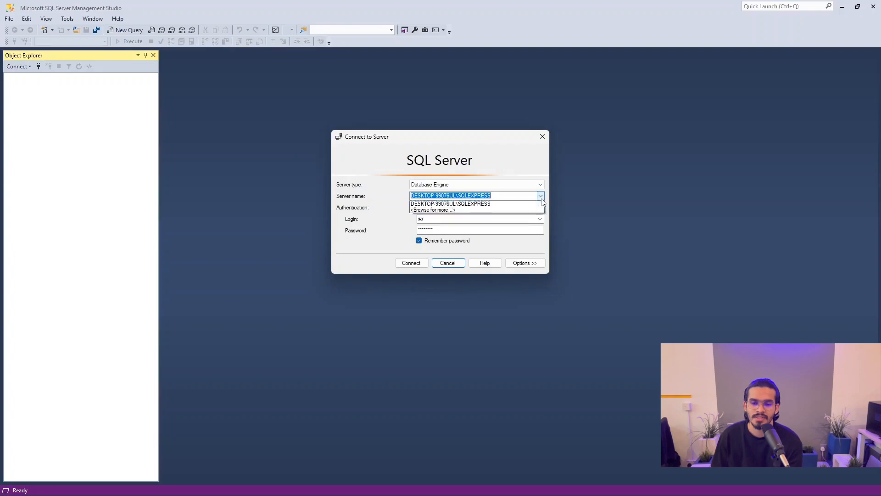
{"action": "left_click", "coordinate": [504, 212]}
{"action": "left_click", "coordinate": [421, 262]}
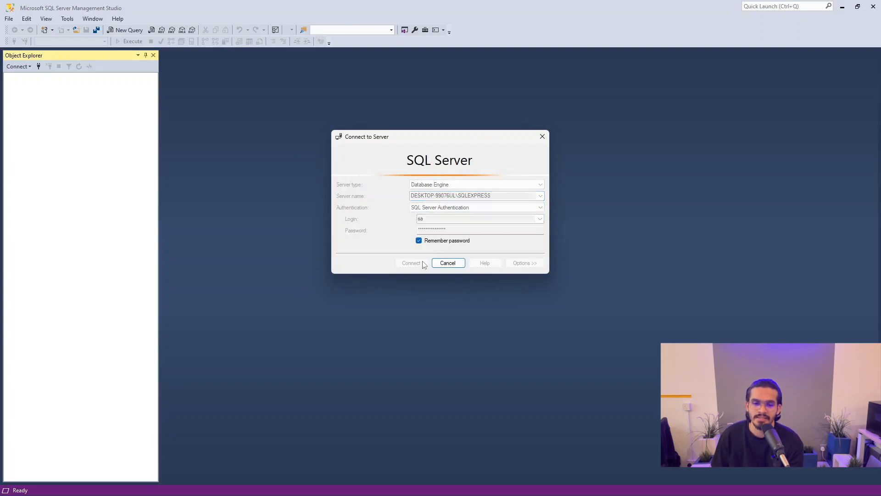